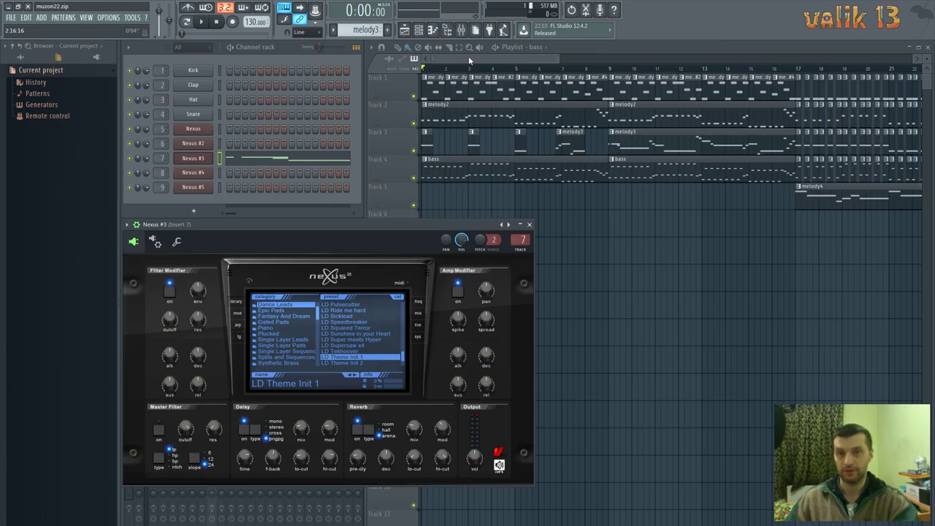
{"action": "mouse_move", "coordinate": [468, 56]}
{"action": "left_mouse_down"}
{"action": "mouse_move", "coordinate": [754, 46]}
{"action": "mouse_move", "coordinate": [673, 36]}
{"action": "mouse_move", "coordinate": [400, 47]}
{"action": "left_mouse_up"}
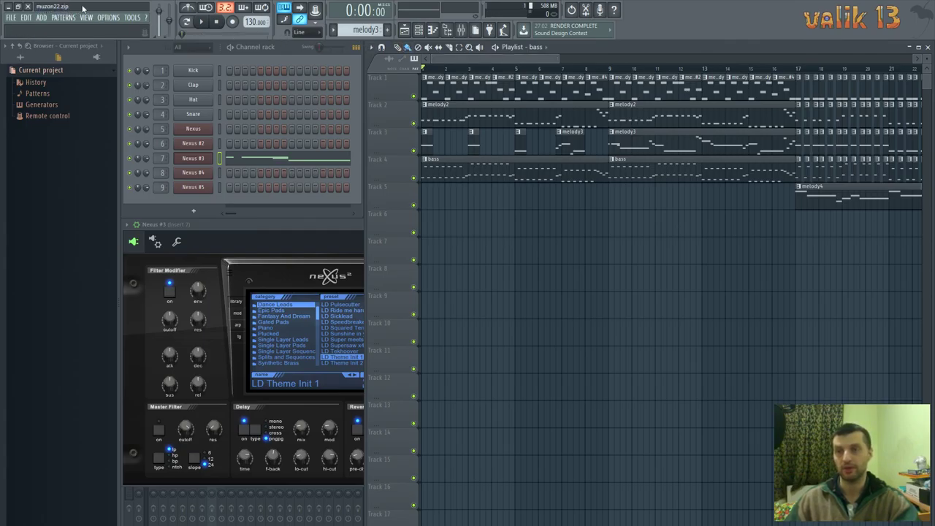
{"action": "left_click_drag", "start_coordinate": [452, 56], "coordinate": [387, 38]}
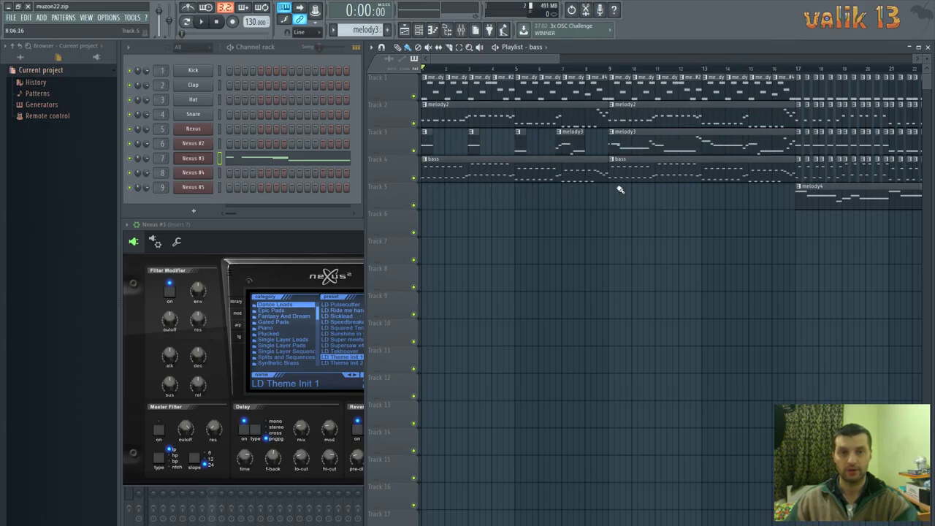
{"action": "left_click_drag", "start_coordinate": [445, 62], "coordinate": [426, 53]}
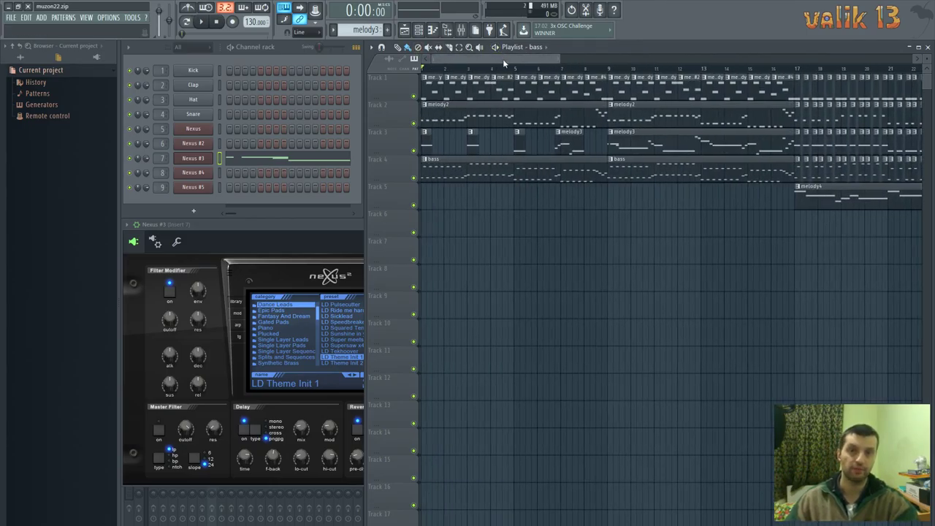
{"action": "left_click_drag", "start_coordinate": [503, 58], "coordinate": [424, 71]}
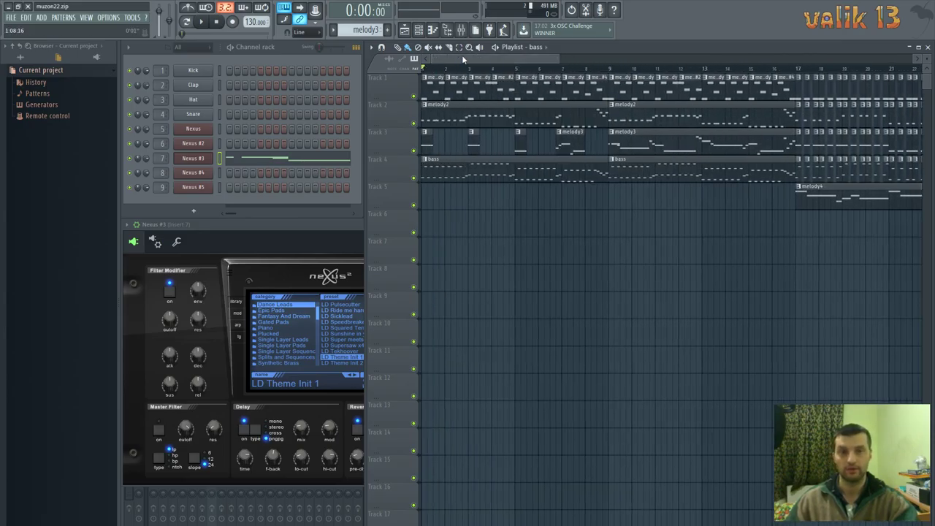
{"action": "left_click_drag", "start_coordinate": [470, 57], "coordinate": [438, 60]}
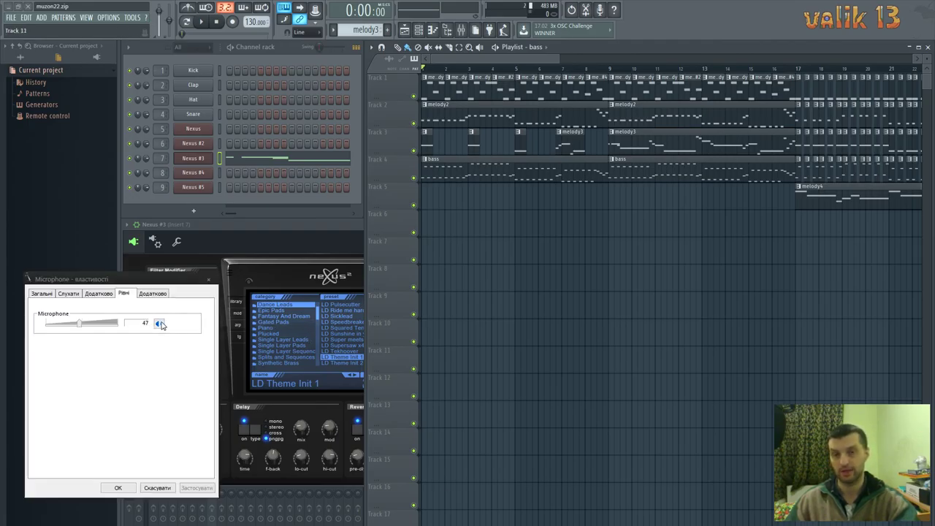
- Play the arrangement from the start, follow the playhead through the playlist to the closing bars, and stop playback
{"action": "left_click", "coordinate": [604, 49]}
{"action": "key", "text": "space"}
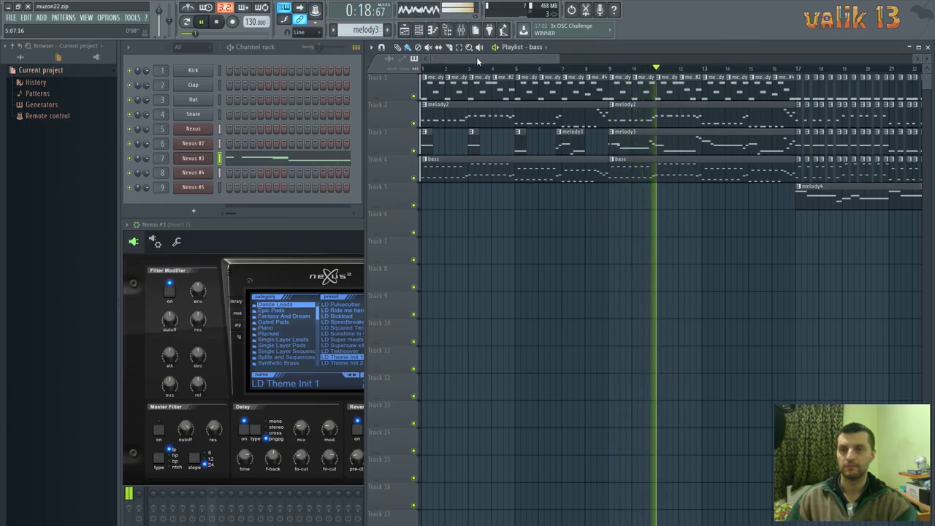
{"action": "left_click_drag", "start_coordinate": [482, 57], "coordinate": [558, 61]}
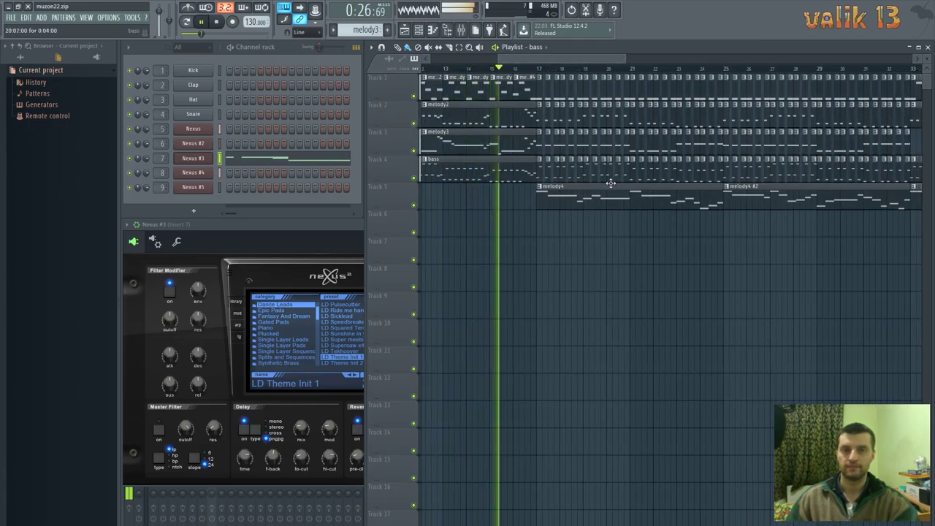
{"action": "left_click_drag", "start_coordinate": [576, 60], "coordinate": [582, 58]}
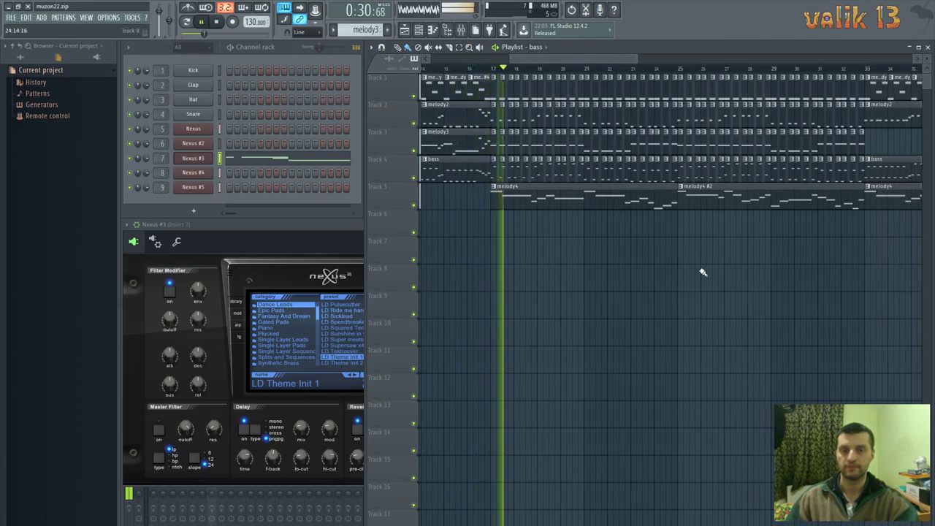
{"action": "left_click_drag", "start_coordinate": [594, 58], "coordinate": [609, 65]}
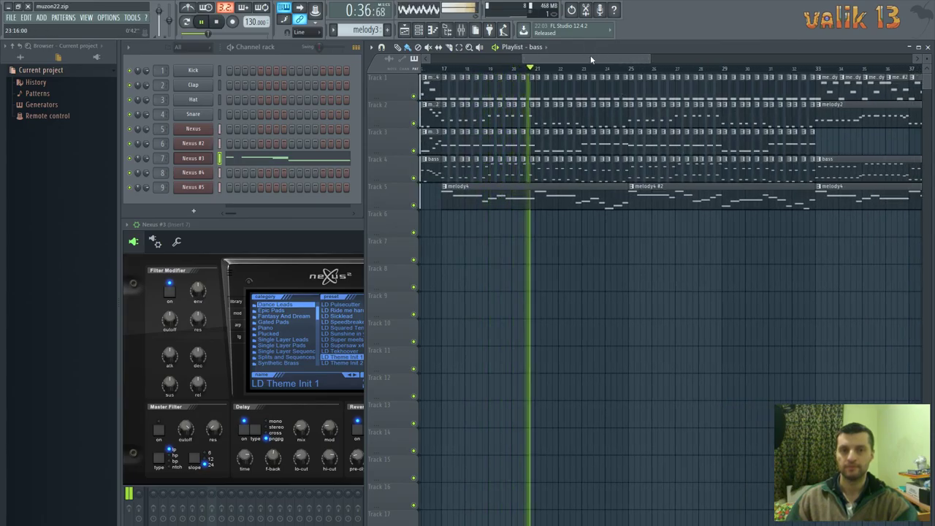
{"action": "left_click_drag", "start_coordinate": [592, 60], "coordinate": [610, 52]}
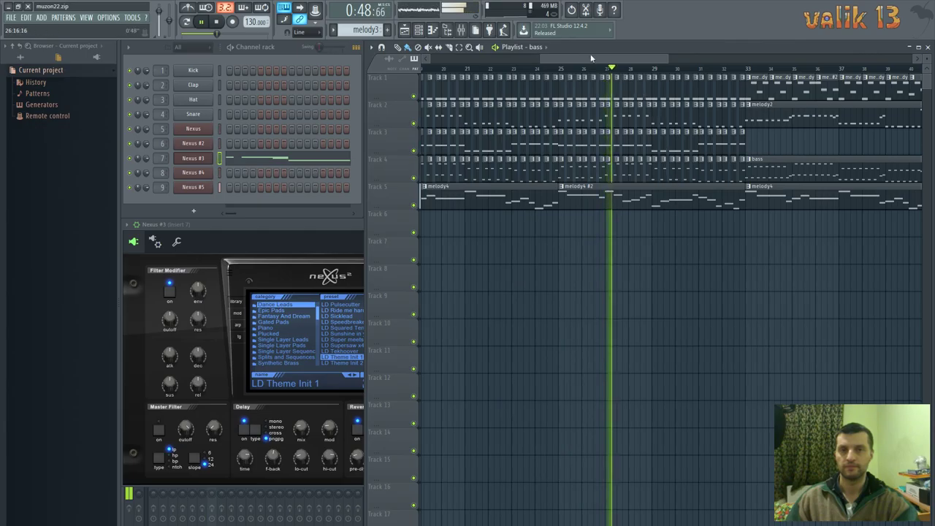
{"action": "left_click_drag", "start_coordinate": [575, 57], "coordinate": [615, 56]}
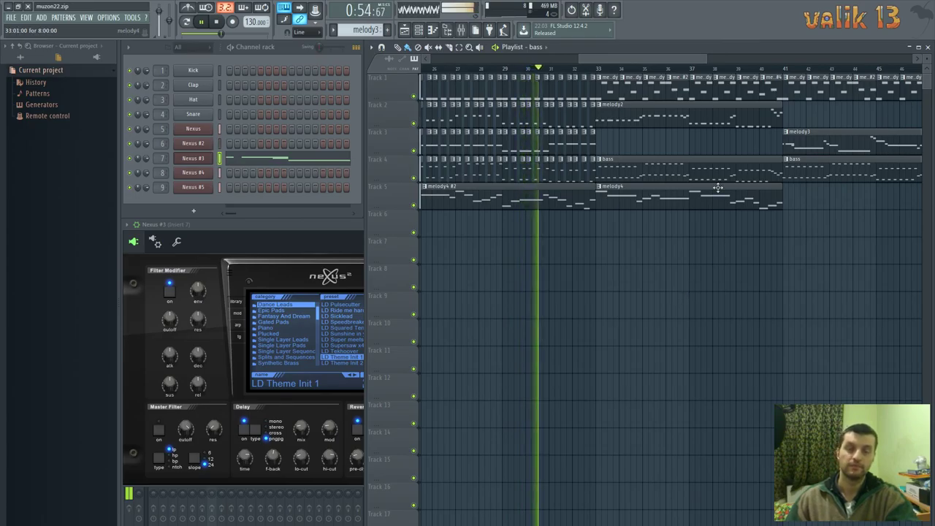
{"action": "left_click_drag", "start_coordinate": [624, 57], "coordinate": [657, 60]}
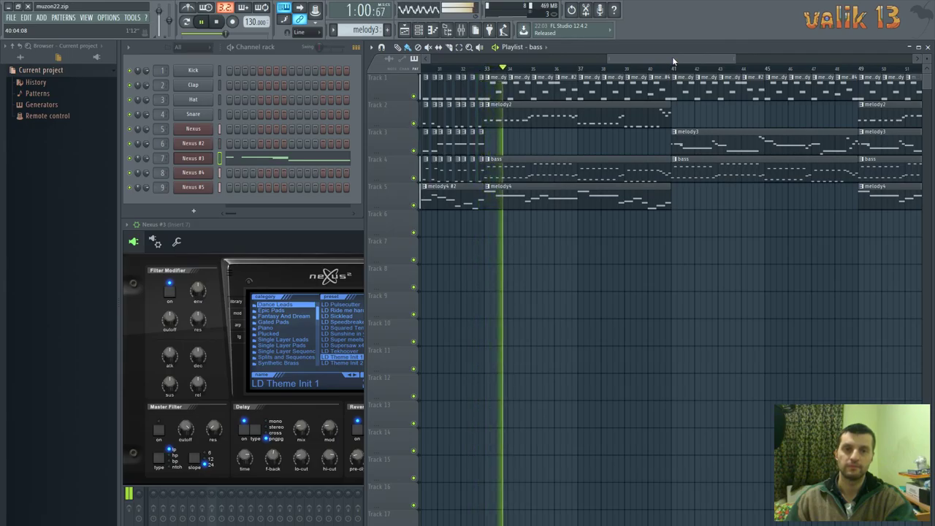
{"action": "left_click_drag", "start_coordinate": [673, 57], "coordinate": [684, 59]}
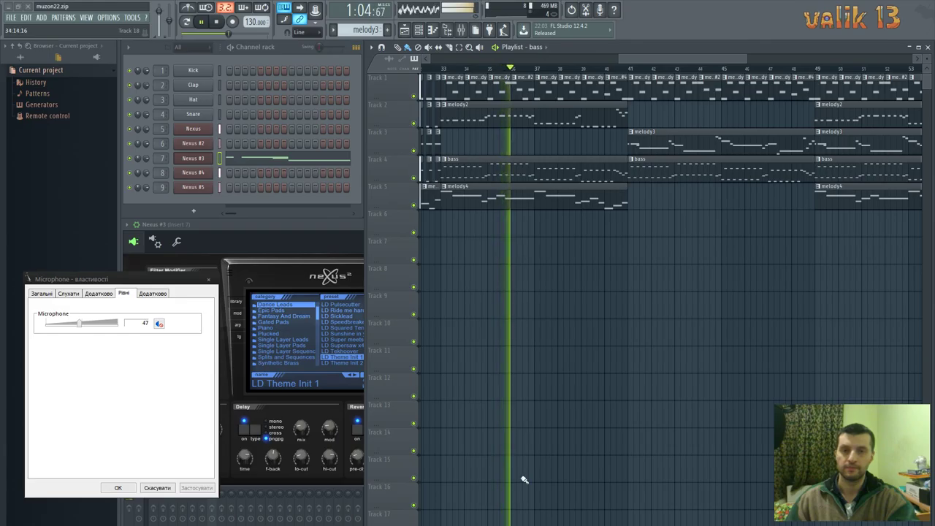
{"action": "left_click", "coordinate": [744, 29]}
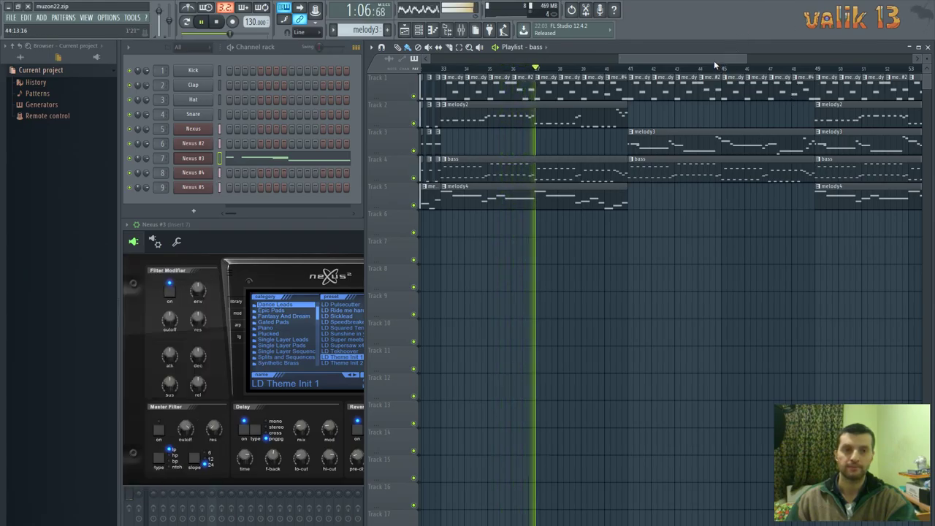
{"action": "left_click_drag", "start_coordinate": [714, 60], "coordinate": [801, 60]}
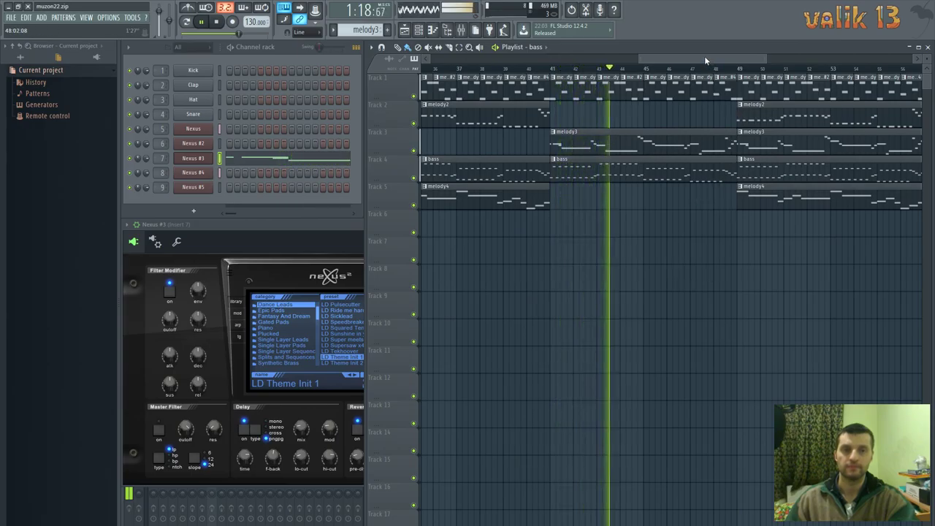
{"action": "left_click_drag", "start_coordinate": [704, 56], "coordinate": [728, 55]}
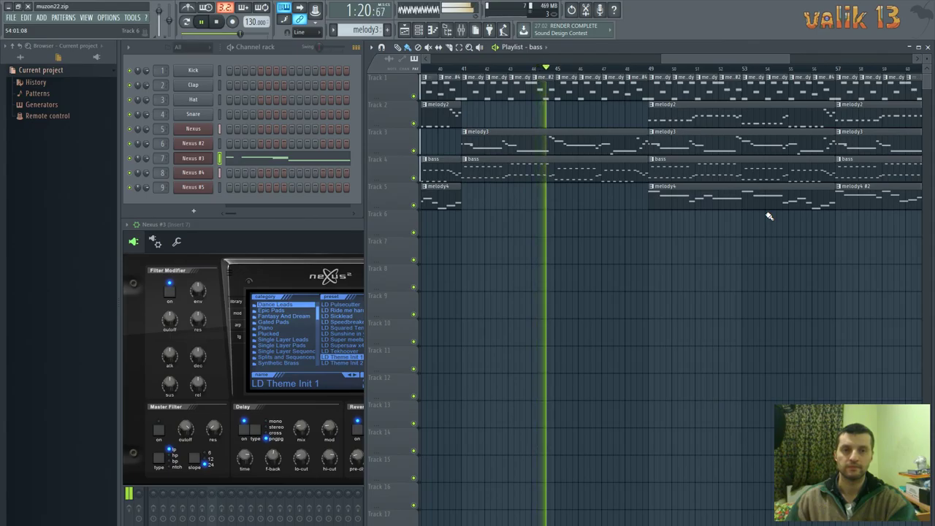
{"action": "left_click_drag", "start_coordinate": [702, 59], "coordinate": [761, 56]}
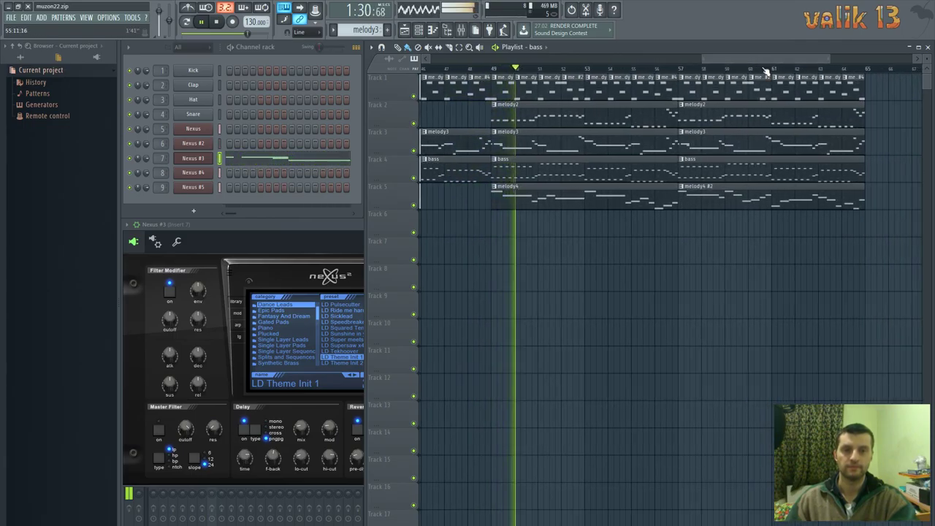
{"action": "scroll", "coordinate": [754, 251], "scroll_direction": "right", "scroll_amount": 2}
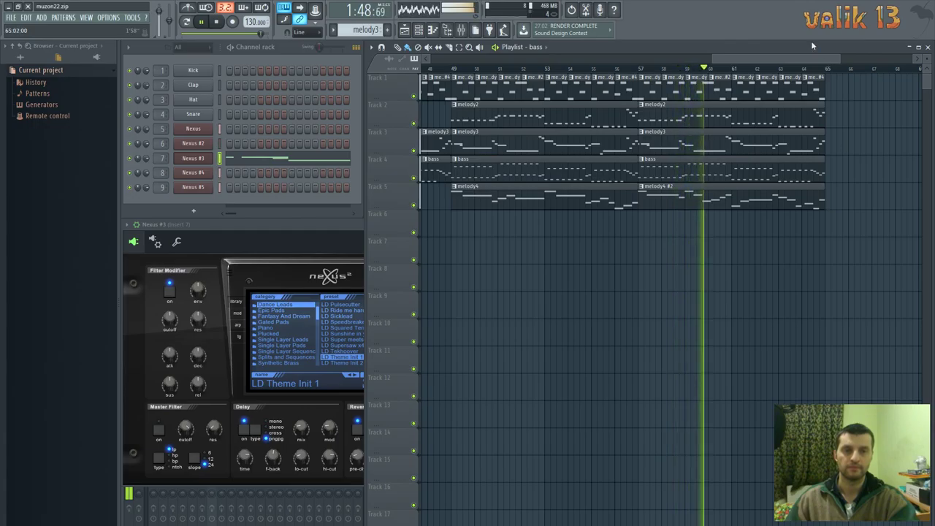
{"action": "left_click_drag", "start_coordinate": [769, 60], "coordinate": [782, 58]}
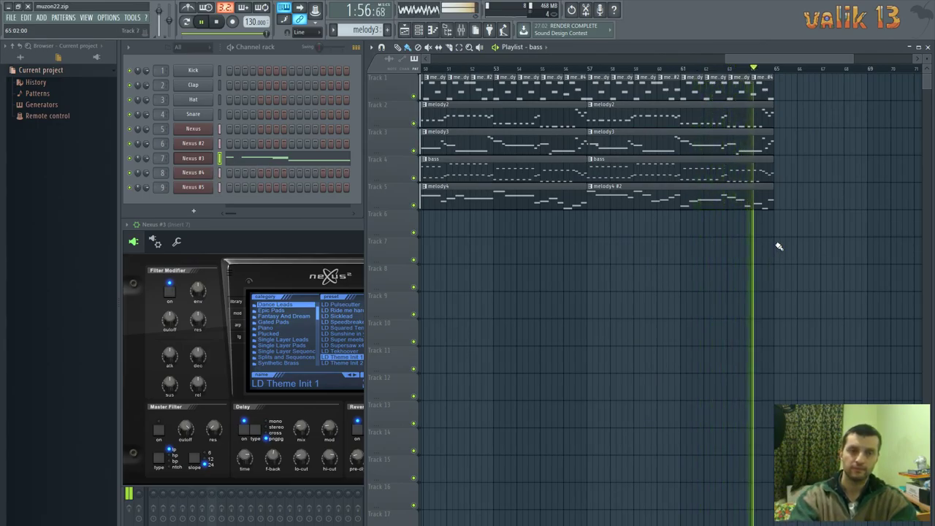
{"action": "key", "text": "space"}
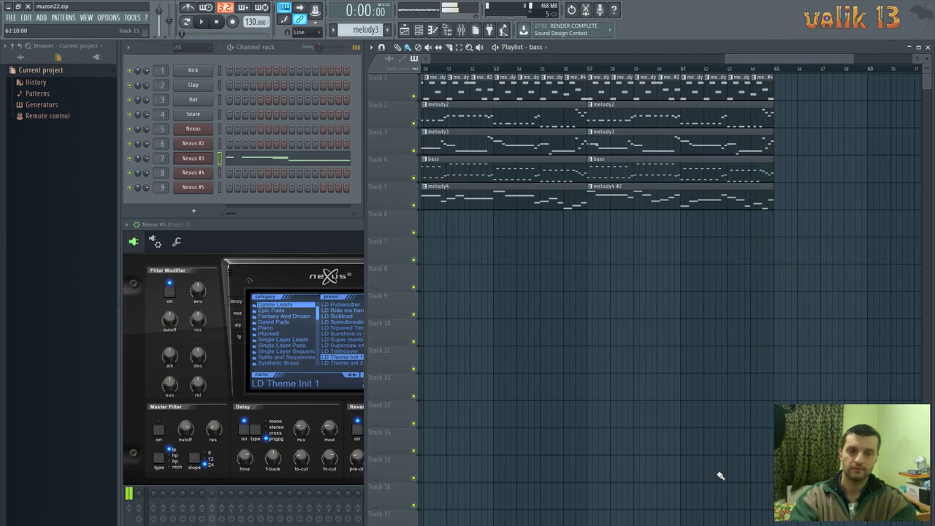
{"action": "key", "text": "alt+Tab"}
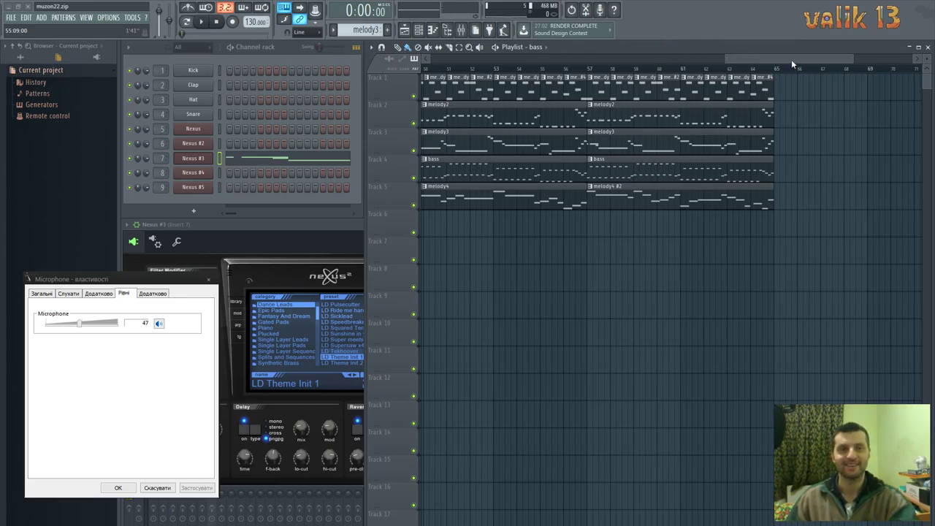
{"action": "left_click_drag", "start_coordinate": [791, 60], "coordinate": [424, 63]}
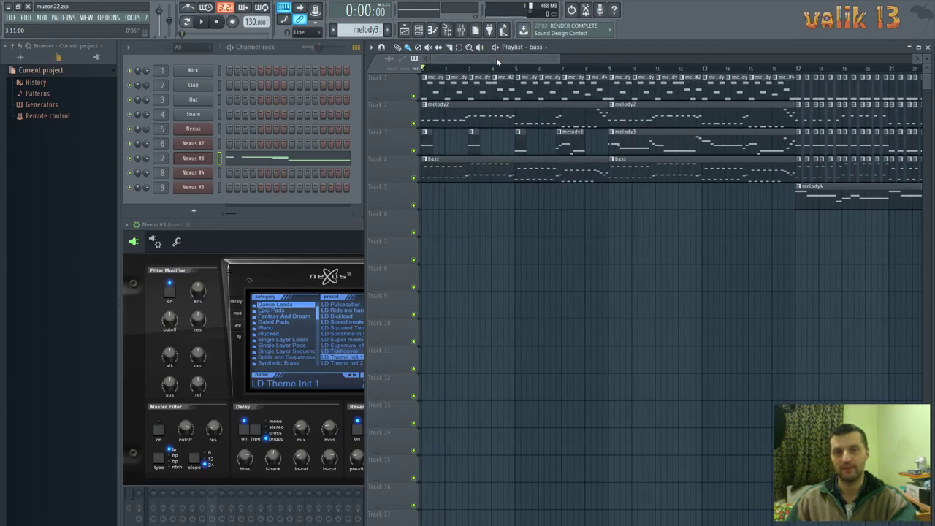
{"action": "mouse_move", "coordinate": [495, 57]}
{"action": "left_mouse_down"}
{"action": "mouse_move", "coordinate": [526, 57]}
{"action": "mouse_move", "coordinate": [496, 58]}
{"action": "left_mouse_up"}
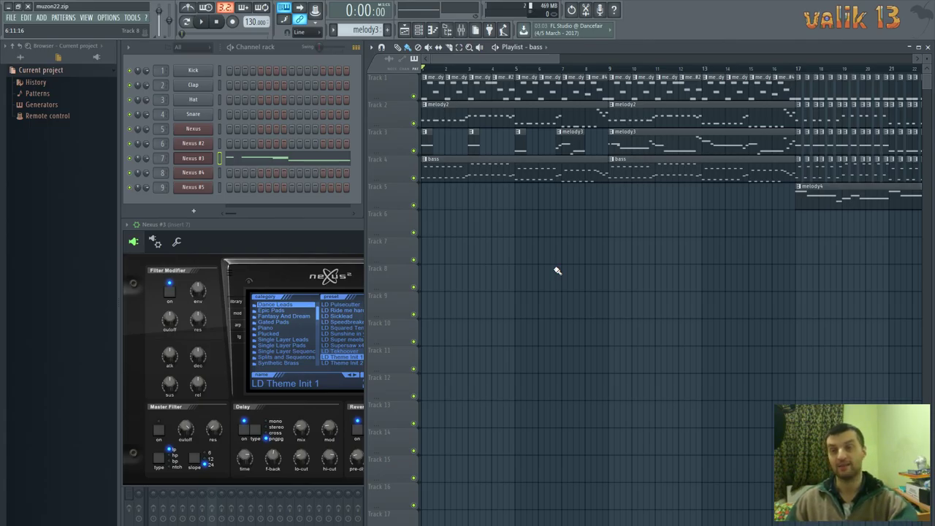
{"action": "left_click_drag", "start_coordinate": [527, 59], "coordinate": [463, 54]}
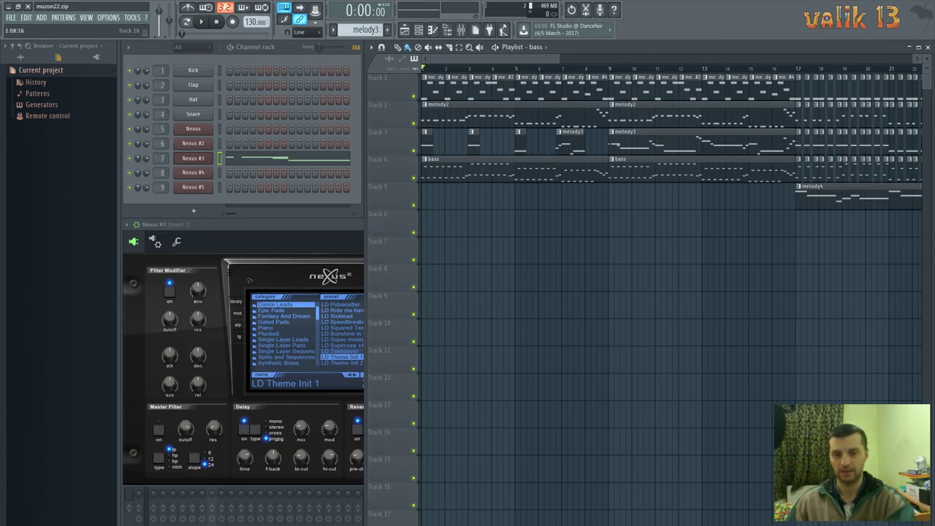
- Select the bass pattern and open its Nexus #4 instrument to examine the bass preset
{"action": "left_click", "coordinate": [557, 170]}
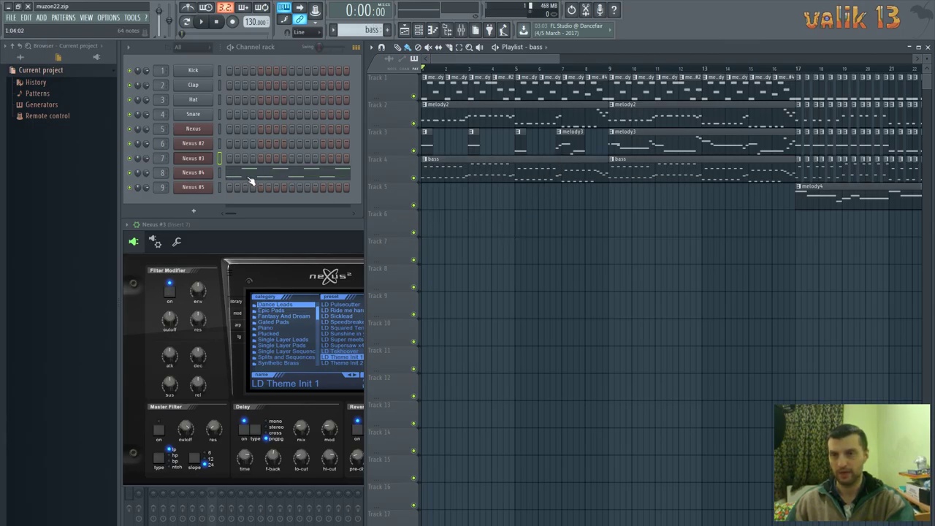
{"action": "left_click", "coordinate": [198, 174]}
{"action": "left_click", "coordinate": [198, 178]}
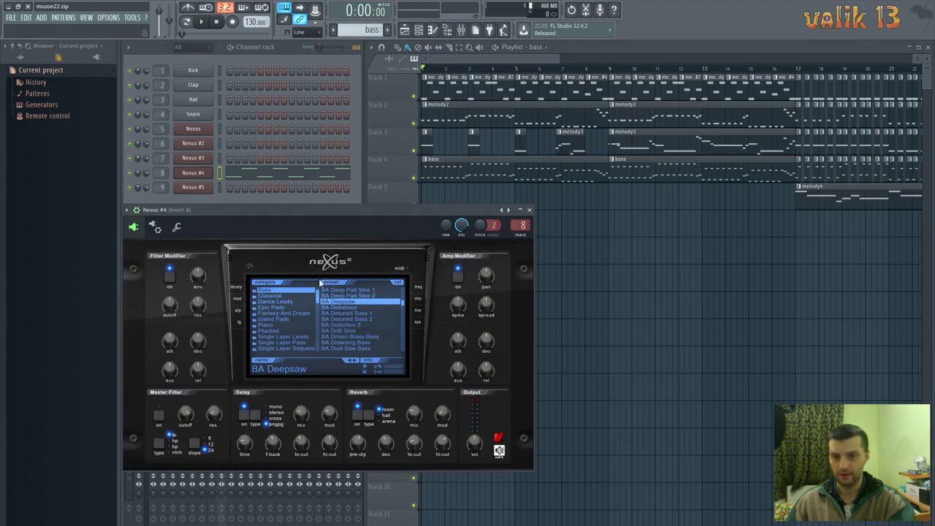
{"action": "left_click", "coordinate": [357, 301]}
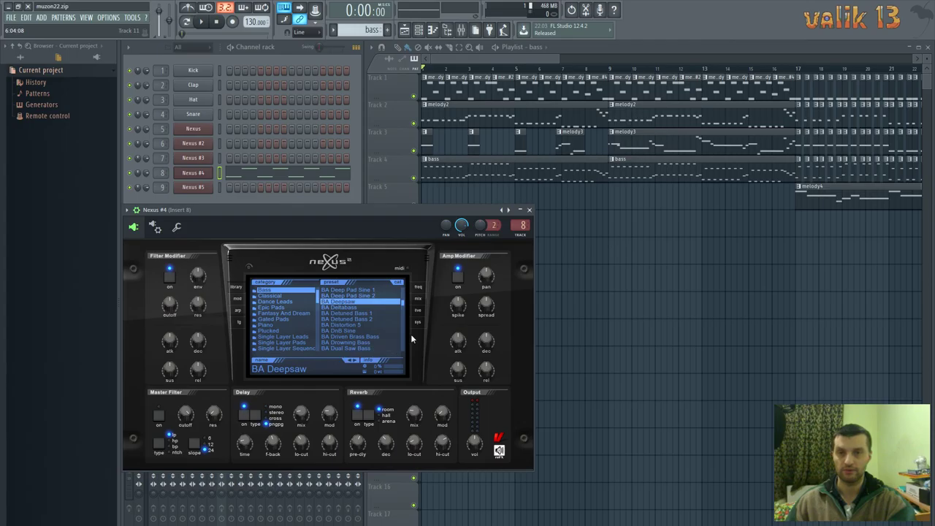
{"action": "left_click", "coordinate": [540, 57]}
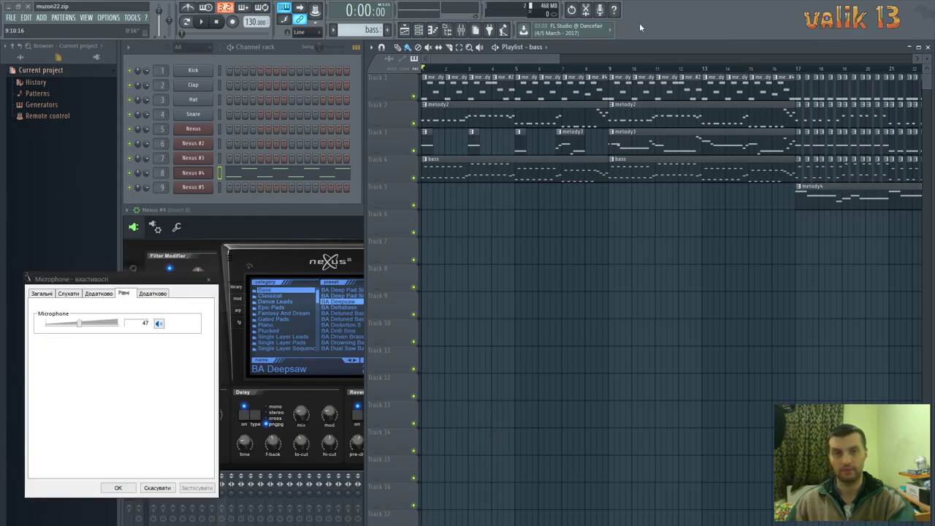
{"action": "key", "text": "Escape"}
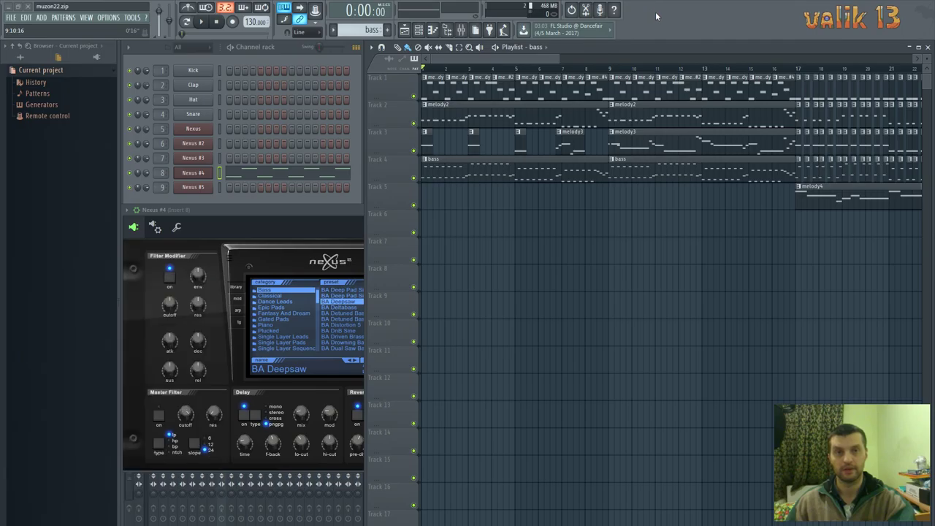
- Open the project muzon22_6_7 from the zipped_loop folder
{"action": "left_click", "coordinate": [11, 17]}
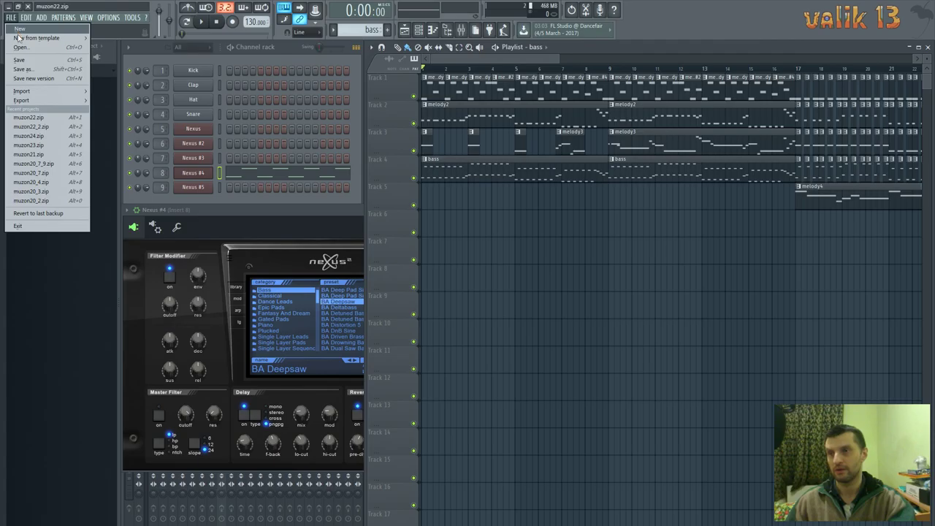
{"action": "left_click", "coordinate": [22, 48]}
{"action": "left_click", "coordinate": [482, 312]}
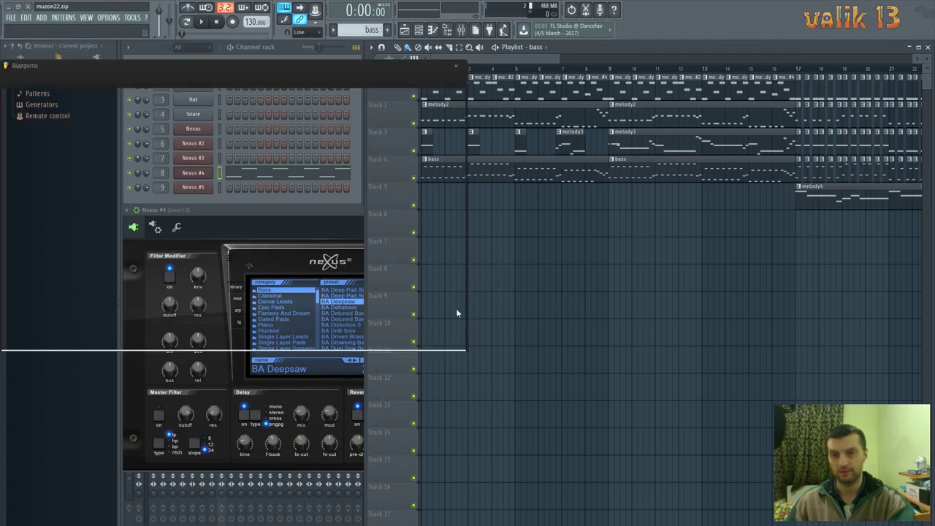
{"action": "left_click_drag", "start_coordinate": [278, 130], "coordinate": [284, 315]}
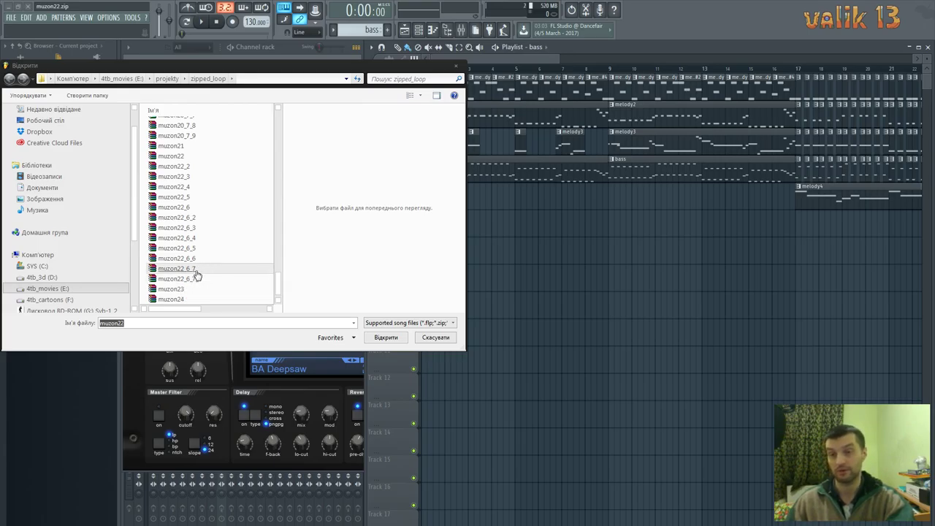
{"action": "double_click", "coordinate": [194, 270]}
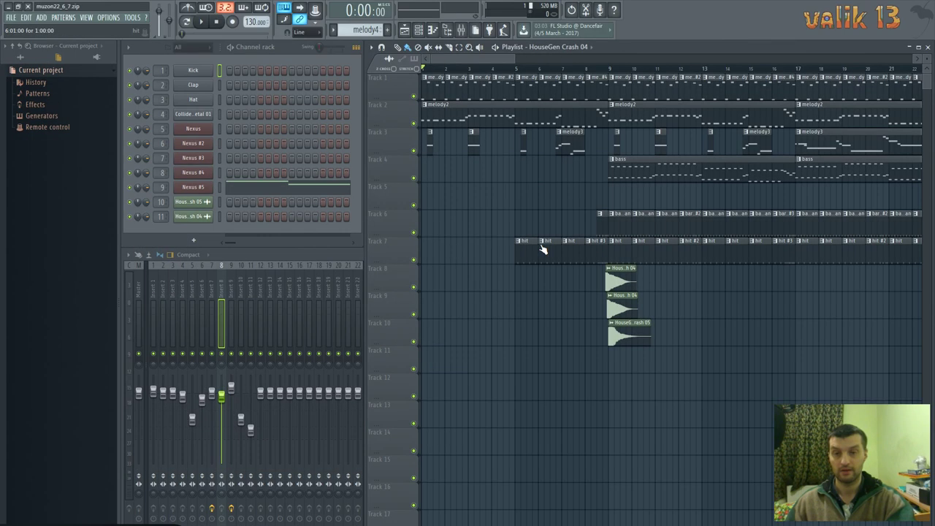
- Place the playhead at about bar 106, over the closing crash samples, to check the song's length
{"action": "left_click_drag", "start_coordinate": [498, 58], "coordinate": [849, 59]}
{"action": "left_click_drag", "start_coordinate": [666, 70], "coordinate": [715, 71]}
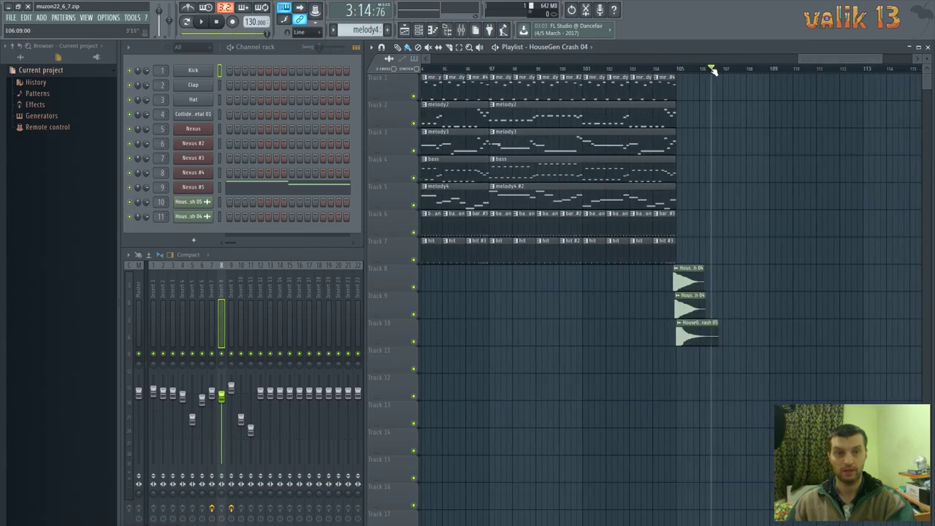
{"action": "key", "text": "space"}
{"action": "key", "text": "space"}
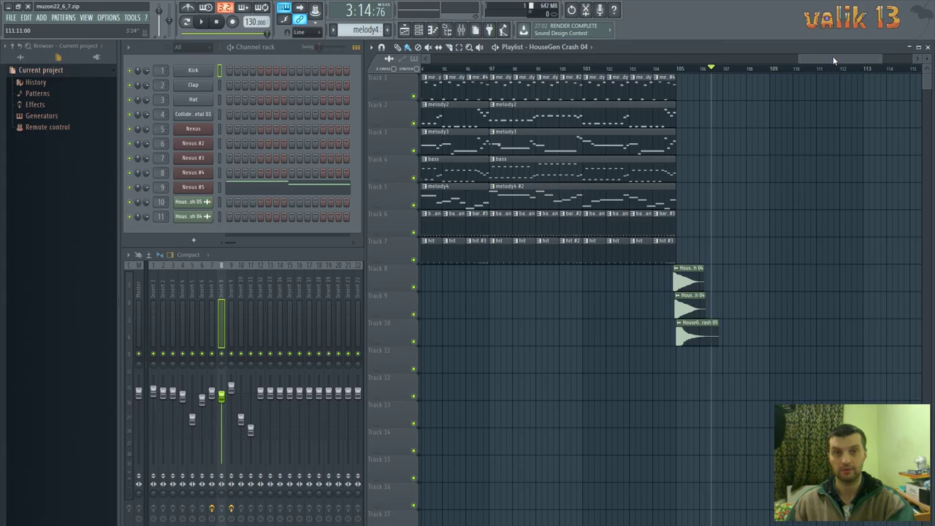
- Play the arrangement from the start and follow the playhead through the playlist to about bar 34
{"action": "left_click_drag", "start_coordinate": [831, 56], "coordinate": [464, 57]}
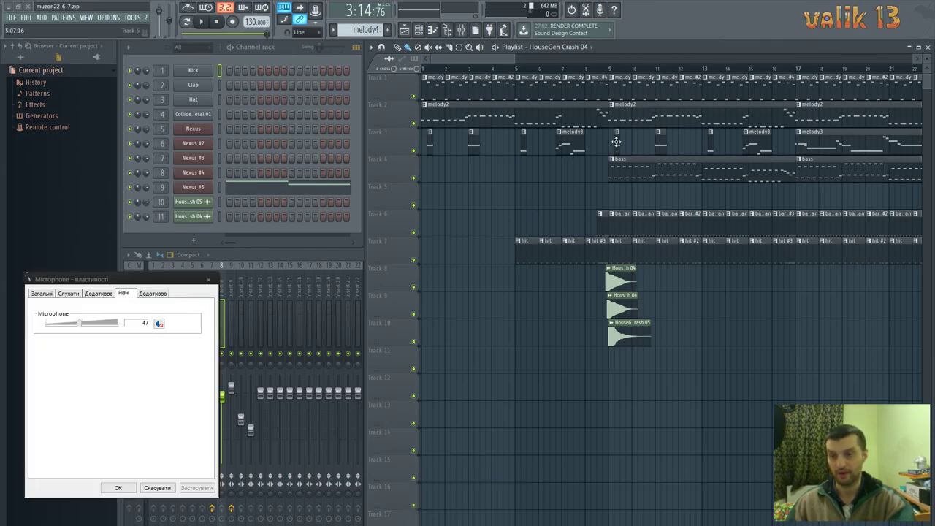
{"action": "left_click", "coordinate": [669, 27]}
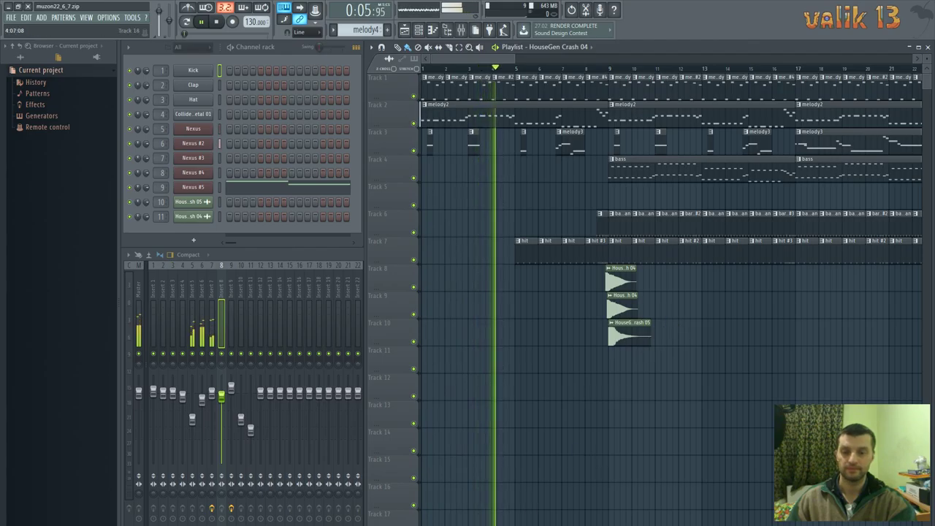
{"action": "key", "text": "Escape"}
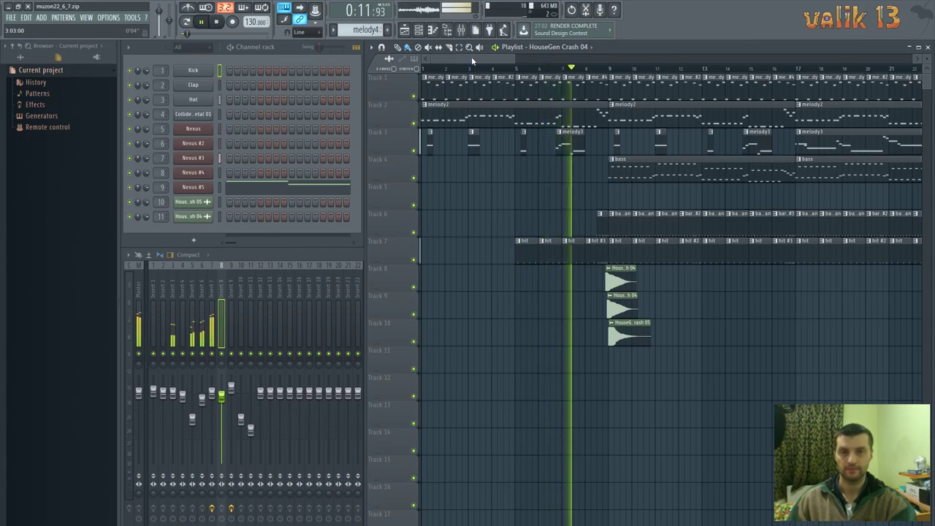
{"action": "left_click_drag", "start_coordinate": [459, 57], "coordinate": [478, 61]}
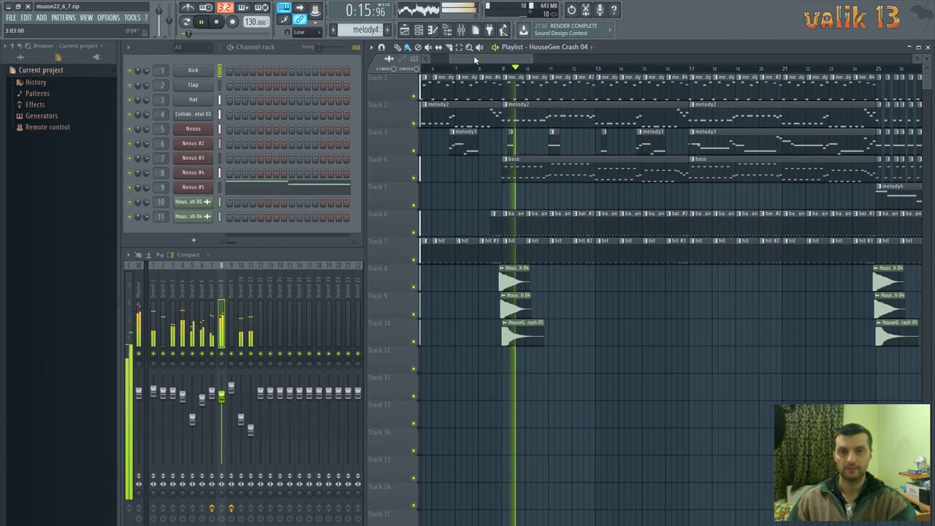
{"action": "left_click_drag", "start_coordinate": [474, 58], "coordinate": [482, 58]}
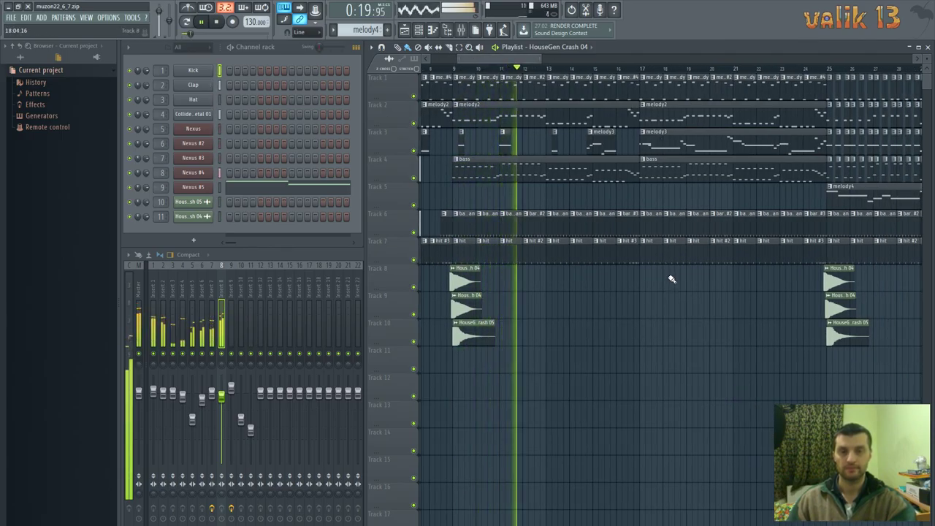
{"action": "left_click_drag", "start_coordinate": [490, 57], "coordinate": [515, 58]}
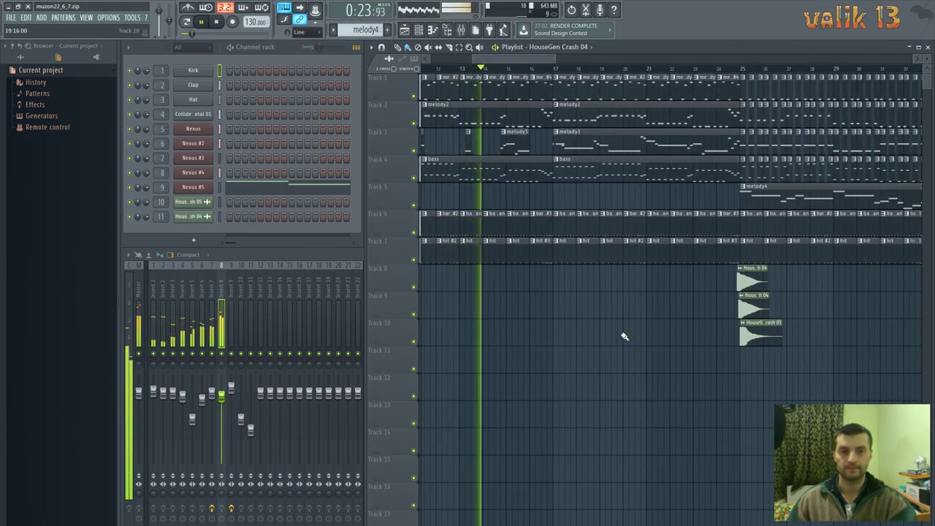
{"action": "left_click_drag", "start_coordinate": [521, 57], "coordinate": [530, 57]}
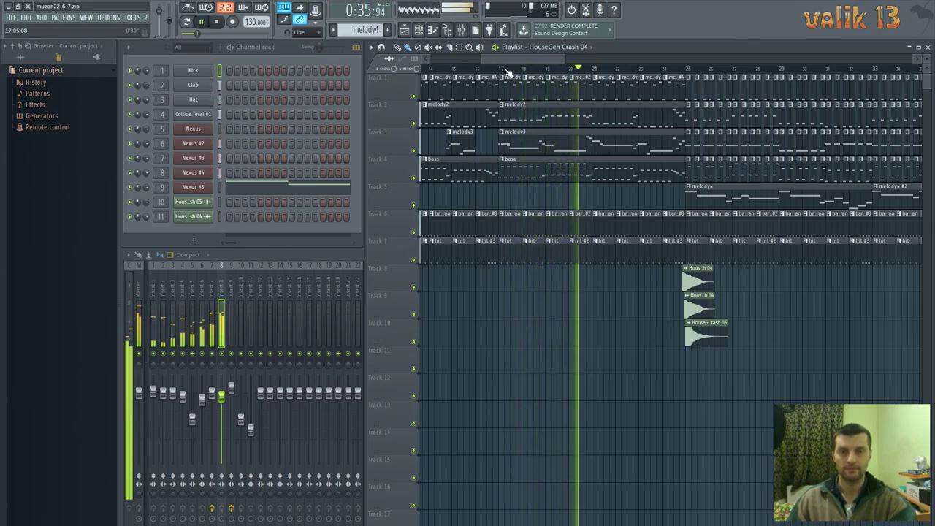
{"action": "left_click_drag", "start_coordinate": [510, 60], "coordinate": [565, 57]}
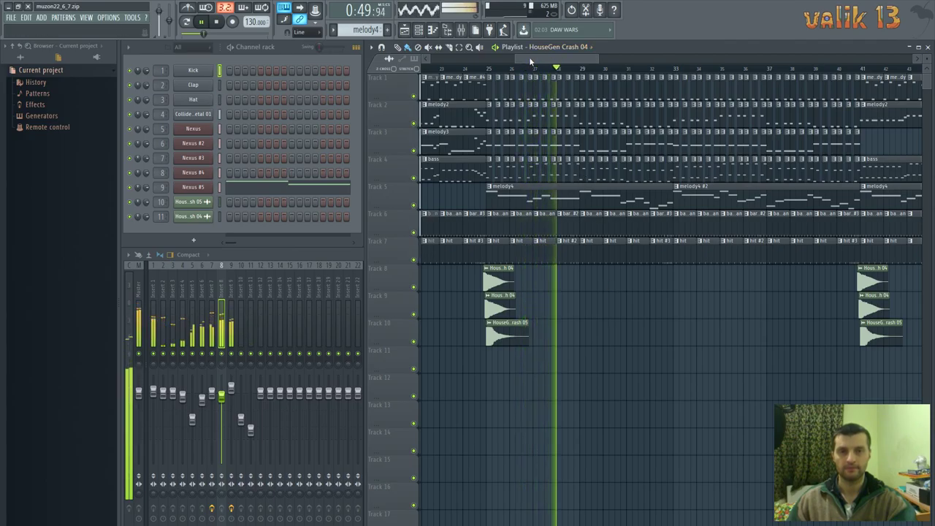
{"action": "left_click_drag", "start_coordinate": [529, 57], "coordinate": [545, 58]}
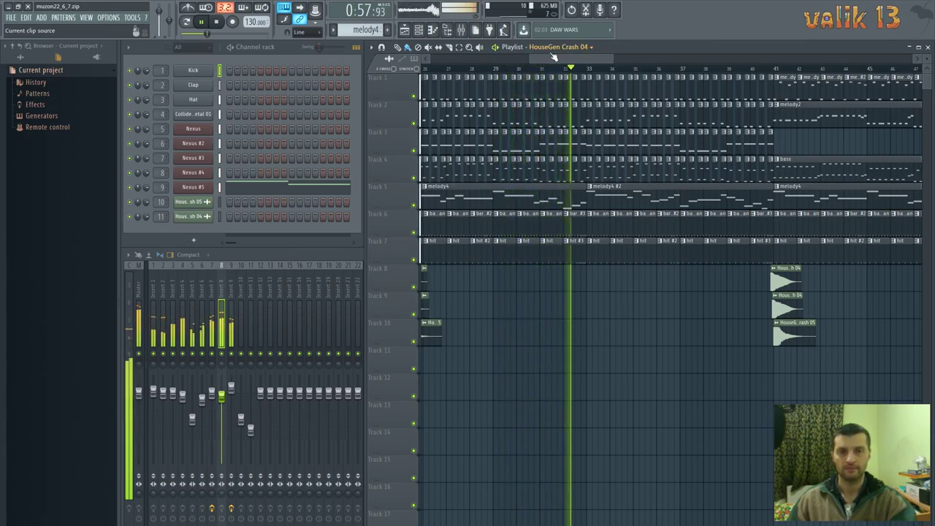
{"action": "left_click_drag", "start_coordinate": [545, 57], "coordinate": [566, 58]}
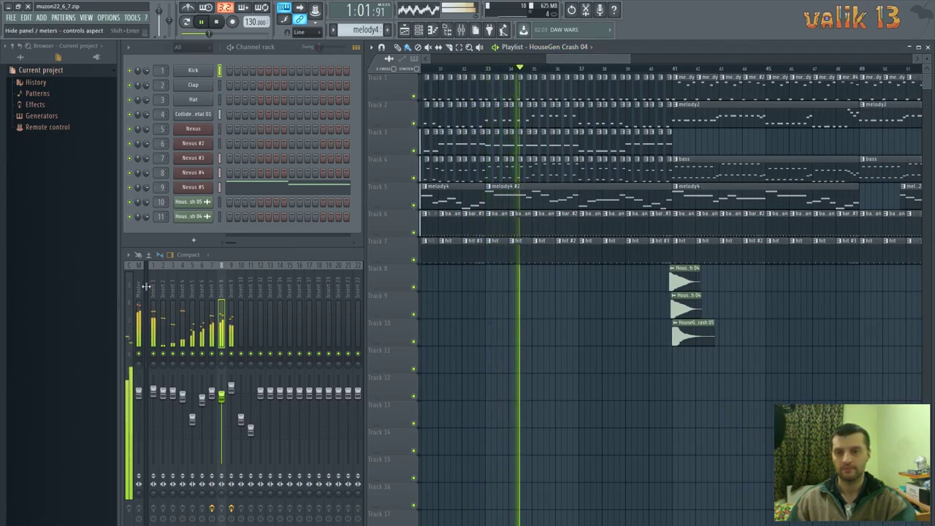
- Select the Master mixer track and follow the playing arrangement through the playlist to about bar 56
{"action": "left_click", "coordinate": [138, 314]}
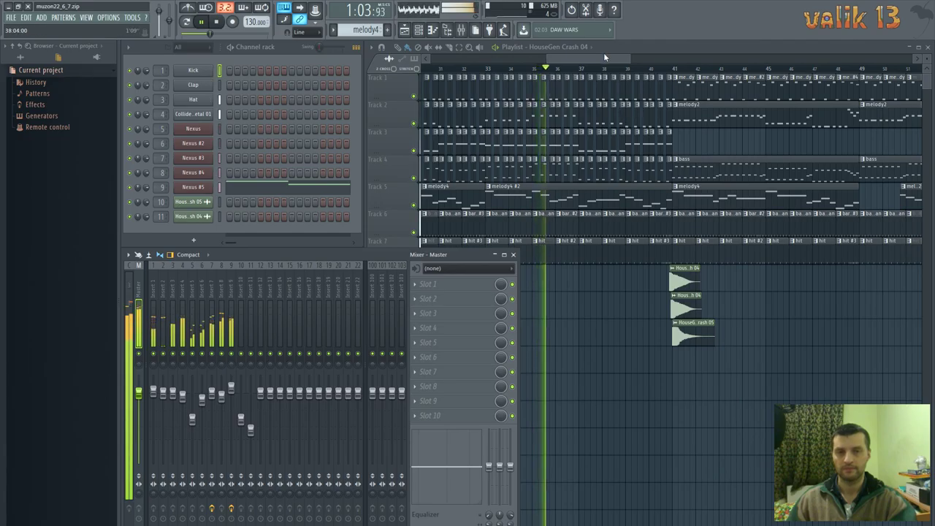
{"action": "left_click_drag", "start_coordinate": [618, 56], "coordinate": [623, 56]}
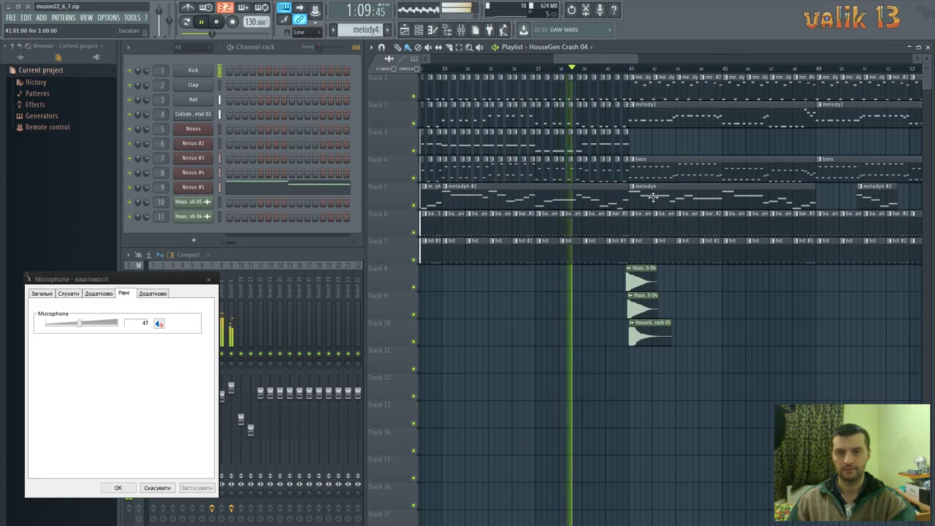
{"action": "left_click", "coordinate": [641, 42]}
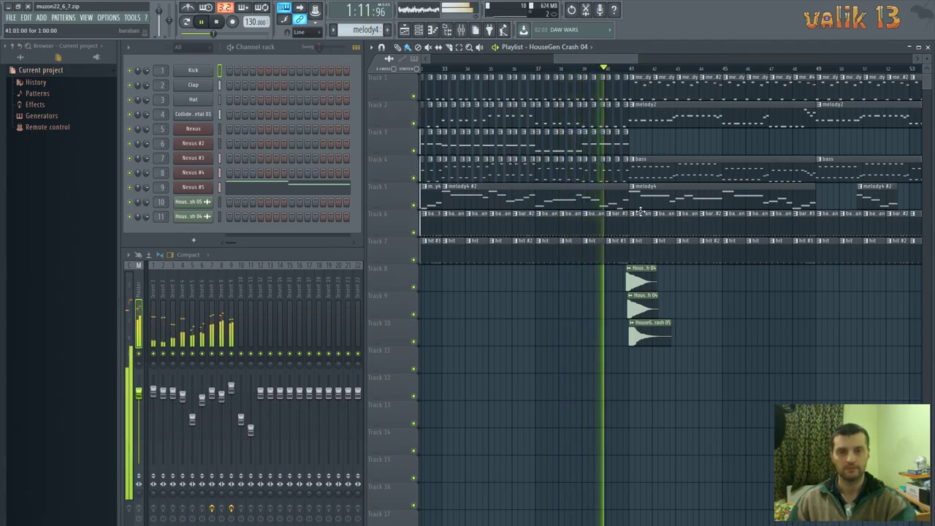
{"action": "left_click_drag", "start_coordinate": [584, 58], "coordinate": [600, 58]}
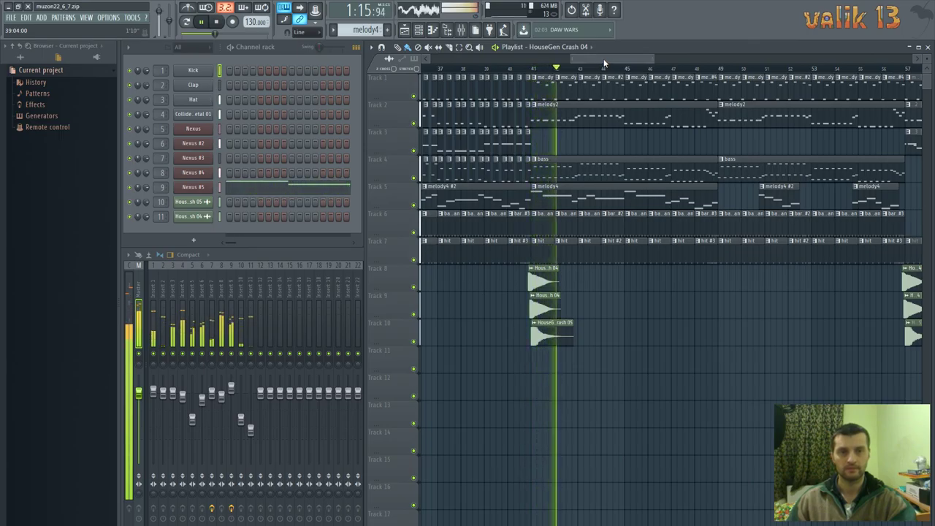
{"action": "left_click_drag", "start_coordinate": [601, 59], "coordinate": [625, 56]}
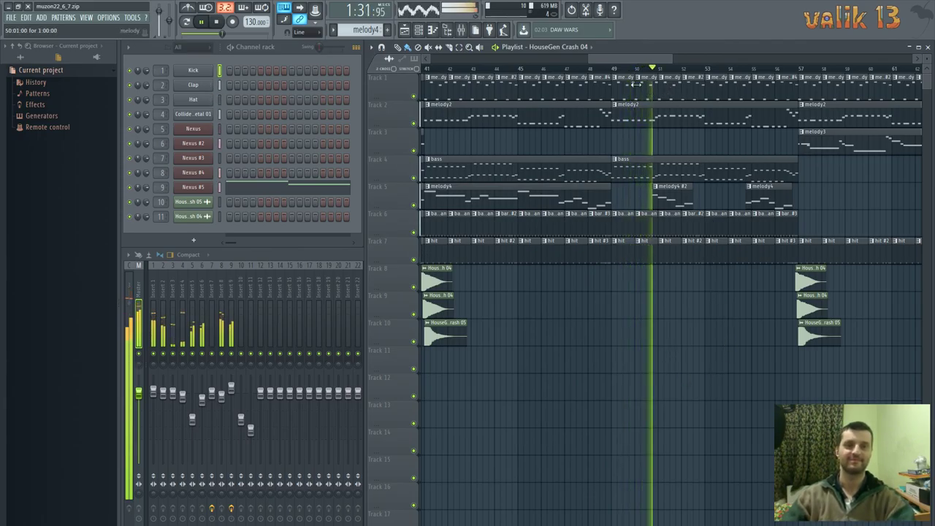
{"action": "left_click_drag", "start_coordinate": [624, 55], "coordinate": [661, 51]}
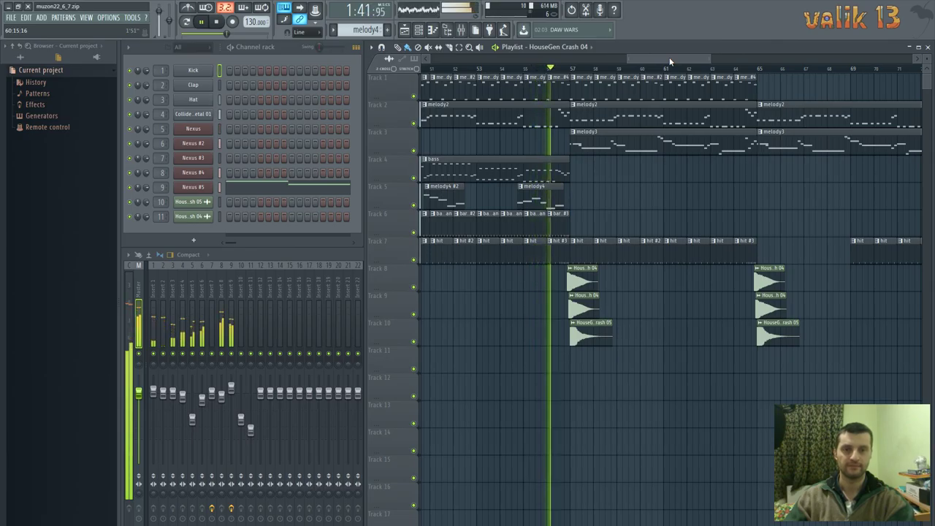
- Follow playback from the section without bass and drums through to the closing crash samples at about bar 105
{"action": "left_click_drag", "start_coordinate": [669, 57], "coordinate": [684, 58]}
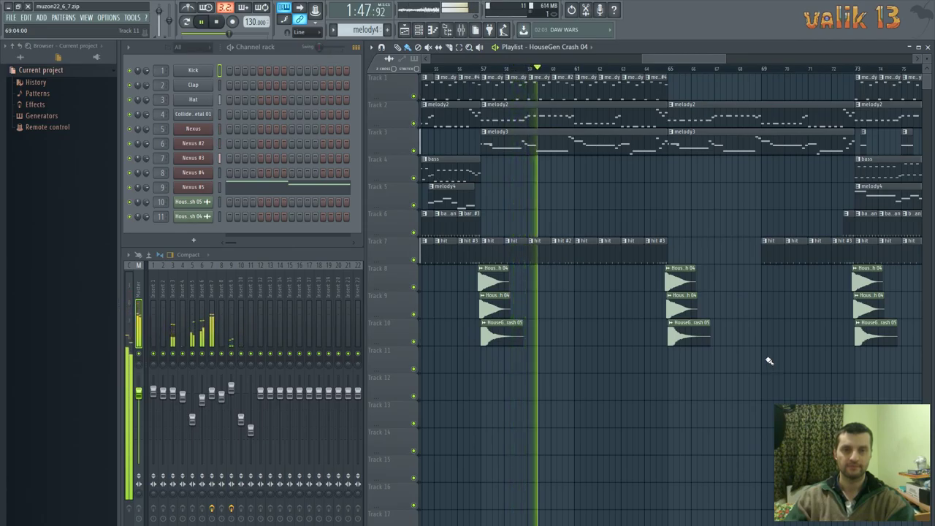
{"action": "left_click_drag", "start_coordinate": [683, 57], "coordinate": [693, 56]}
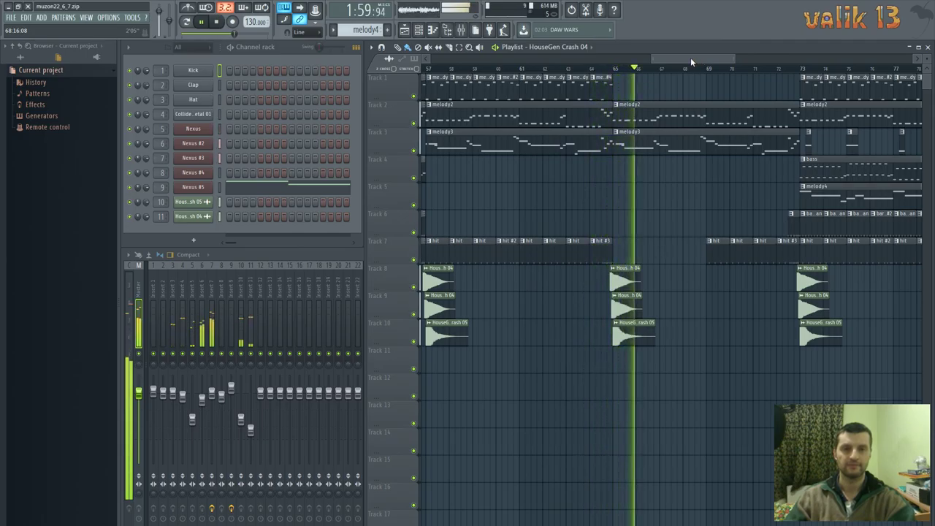
{"action": "left_click_drag", "start_coordinate": [690, 57], "coordinate": [715, 76]}
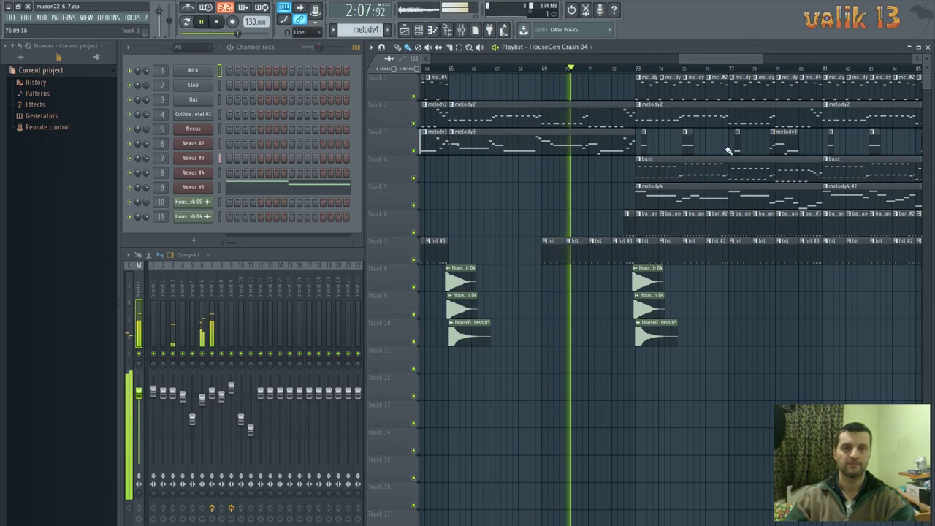
{"action": "left_click_drag", "start_coordinate": [713, 58], "coordinate": [734, 59]}
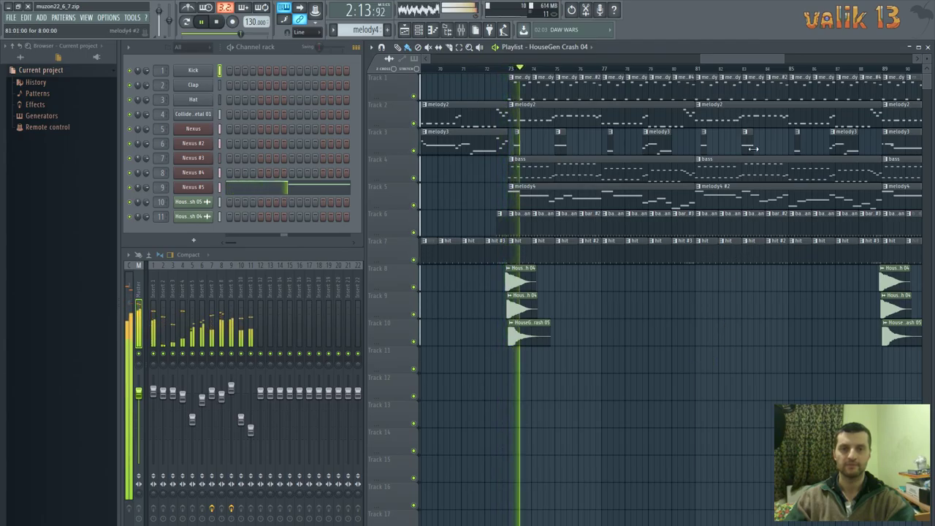
{"action": "left_click_drag", "start_coordinate": [727, 56], "coordinate": [738, 57]}
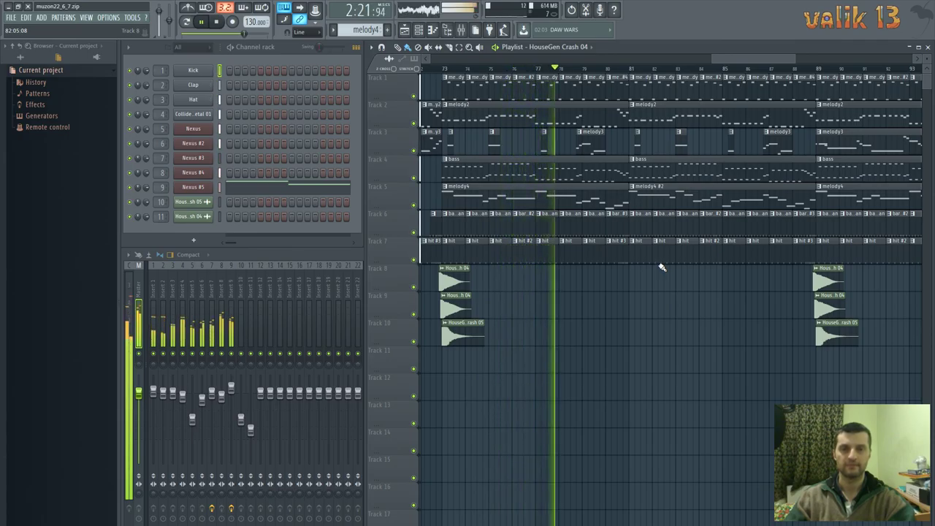
{"action": "left_click_drag", "start_coordinate": [737, 57], "coordinate": [748, 57]}
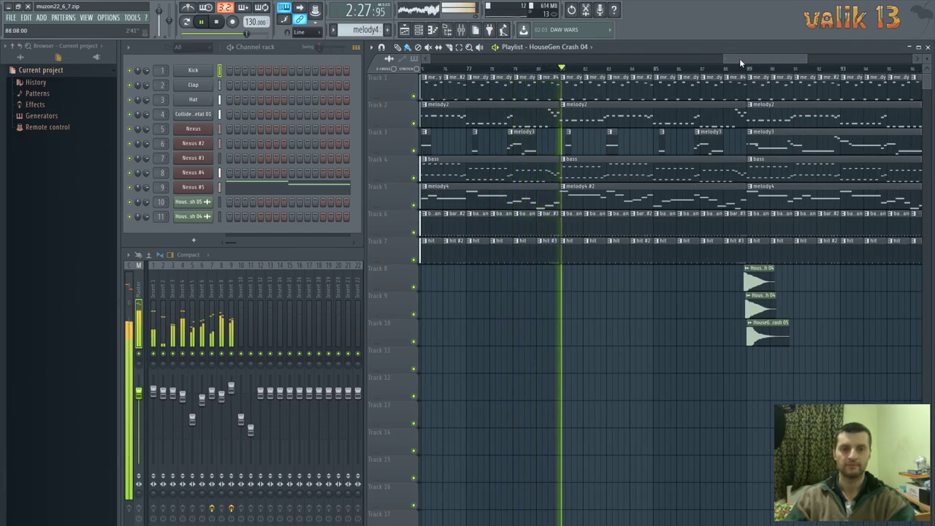
{"action": "left_click_drag", "start_coordinate": [746, 57], "coordinate": [765, 59]}
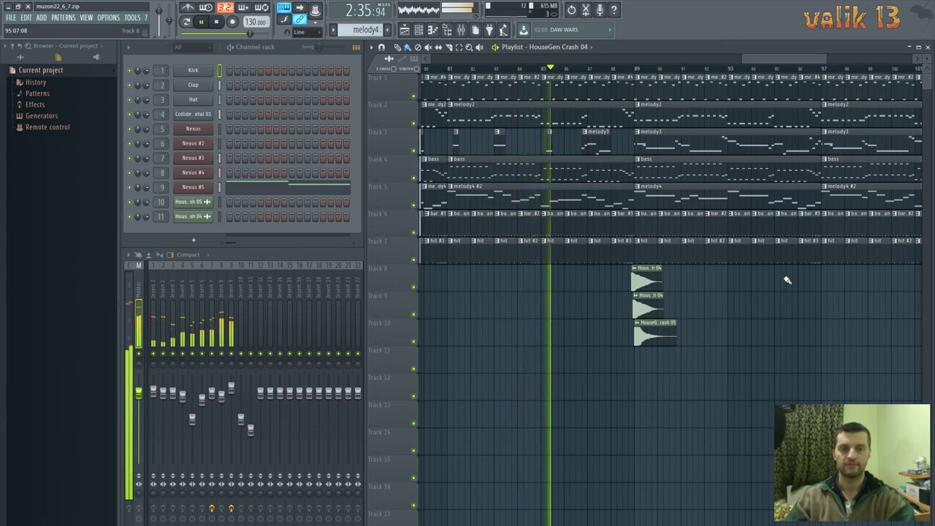
{"action": "left_click_drag", "start_coordinate": [769, 59], "coordinate": [809, 59]}
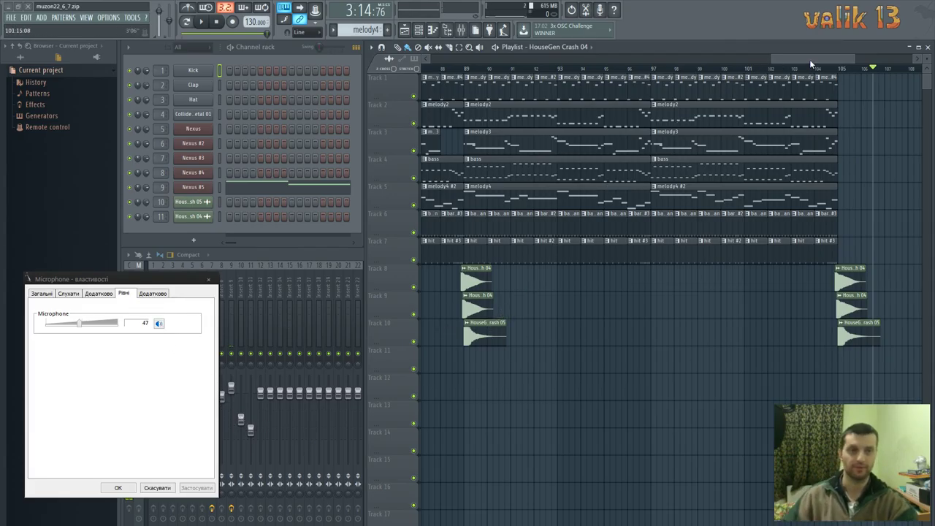
{"action": "left_click_drag", "start_coordinate": [810, 56], "coordinate": [474, 62]}
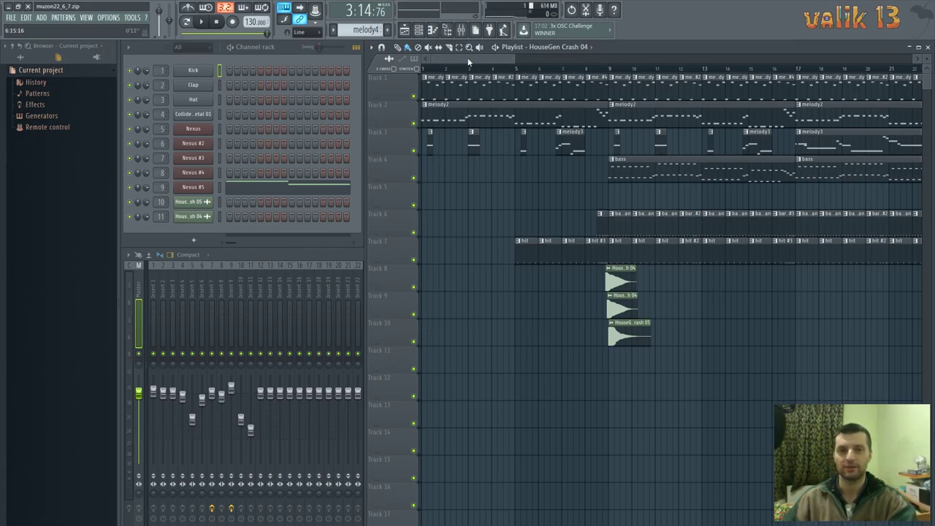
{"action": "mouse_move", "coordinate": [468, 63]}
{"action": "left_mouse_down"}
{"action": "mouse_move", "coordinate": [840, 59]}
{"action": "mouse_move", "coordinate": [475, 56]}
{"action": "left_mouse_up"}
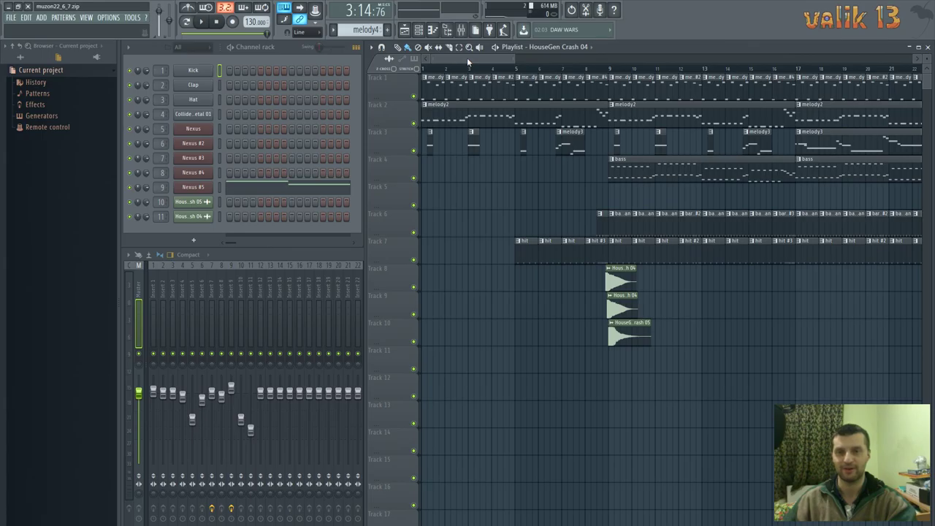
{"action": "scroll", "coordinate": [453, 58], "scroll_direction": "down", "scroll_amount": 2}
{"action": "scroll", "coordinate": [439, 57], "scroll_direction": "up", "scroll_amount": 2}
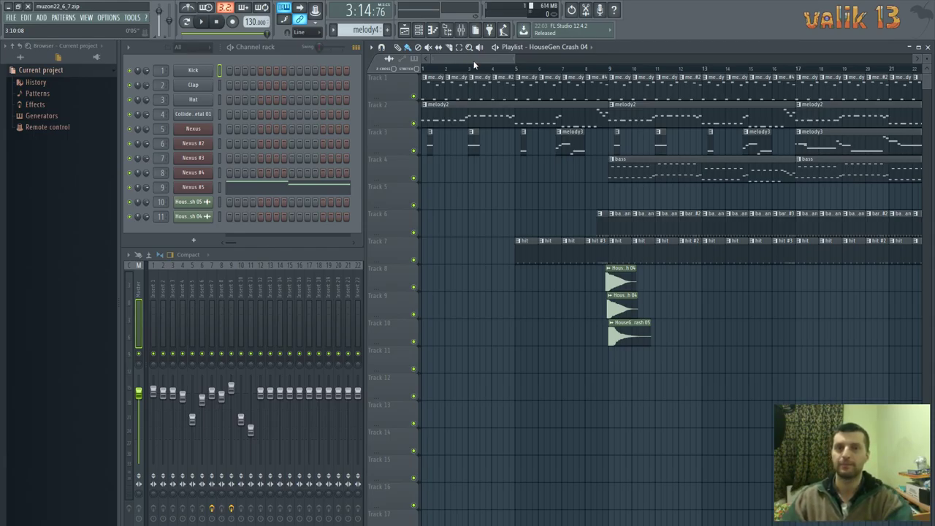
{"action": "left_click_drag", "start_coordinate": [472, 60], "coordinate": [446, 60]}
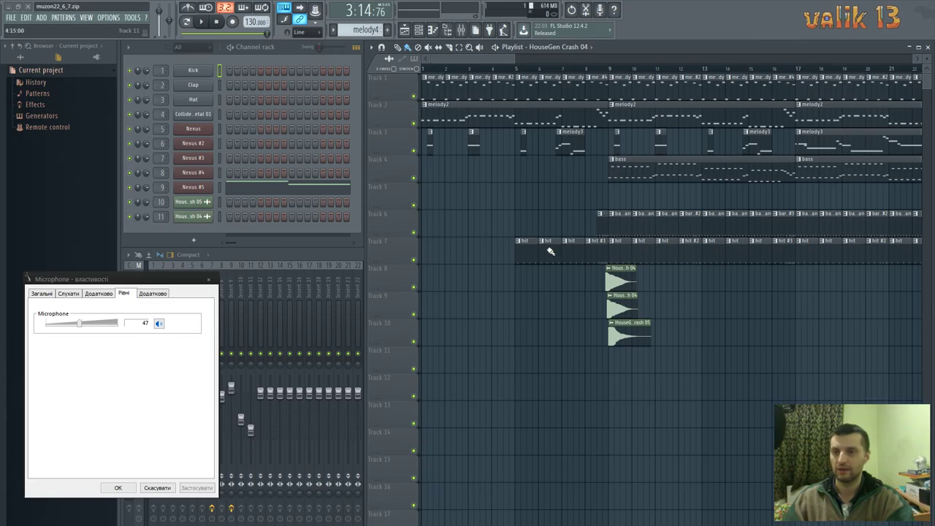
{"action": "left_click", "coordinate": [663, 13]}
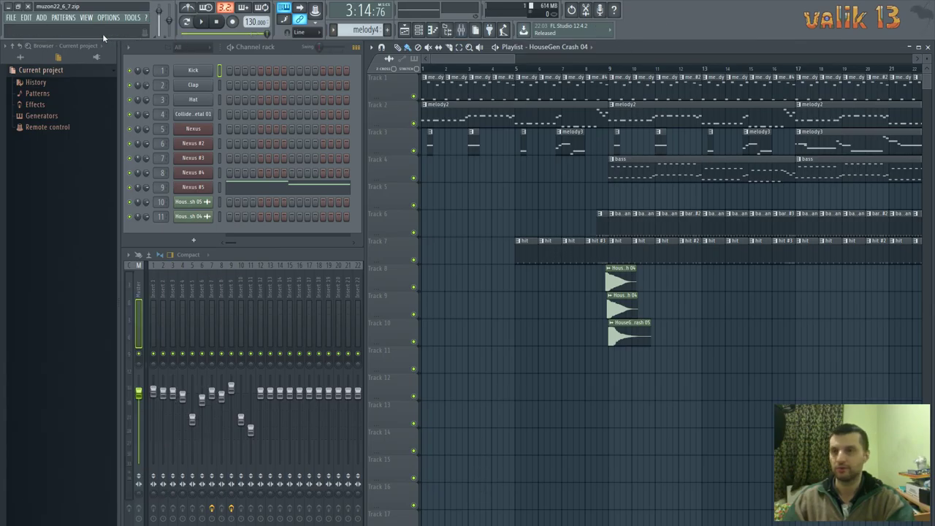
- Open the project muzon22_6_7_2 from the zipped_loop folder
{"action": "left_click", "coordinate": [11, 17]}
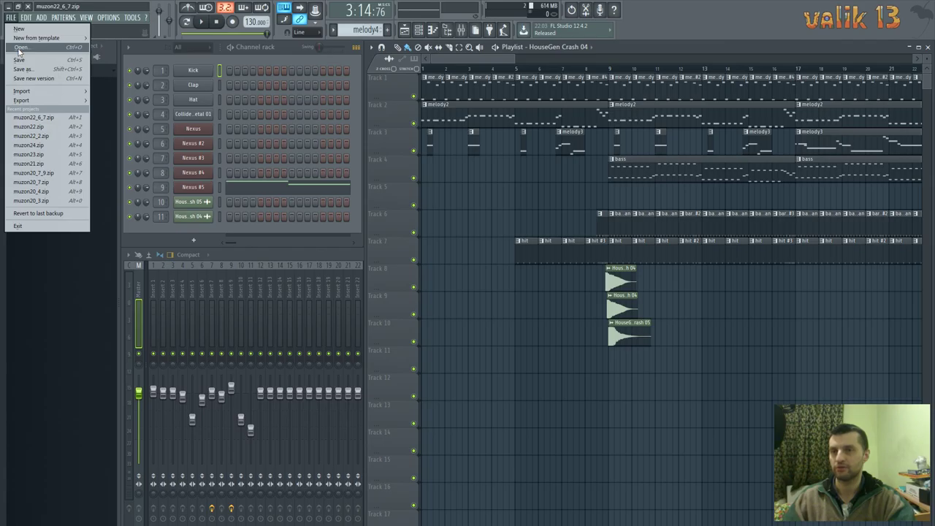
{"action": "left_click", "coordinate": [19, 51]}
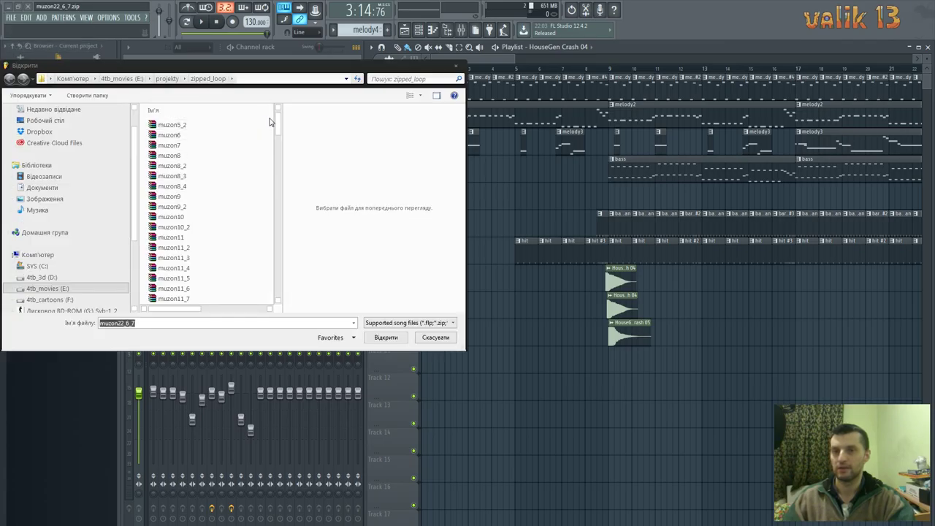
{"action": "scroll", "coordinate": [277, 262], "scroll_direction": "down", "scroll_amount": 2}
{"action": "left_click_drag", "start_coordinate": [277, 262], "coordinate": [280, 303]}
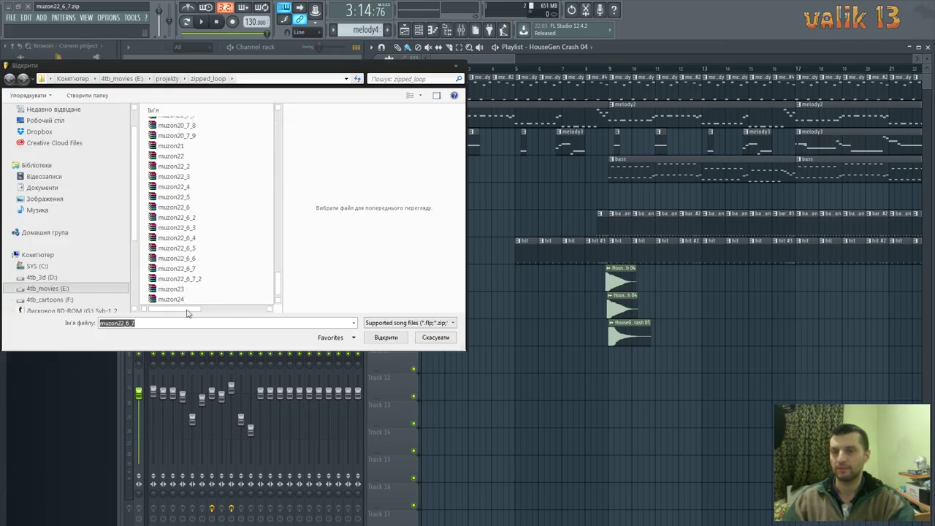
{"action": "double_click", "coordinate": [196, 283]}
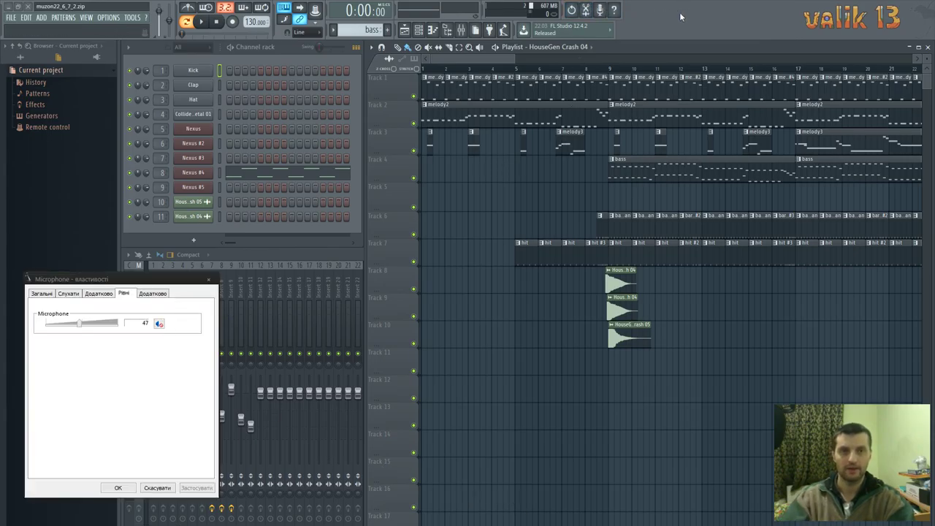
- Play the bass pattern briefly to hear its sound, and stop playback
{"action": "left_click", "coordinate": [117, 487]}
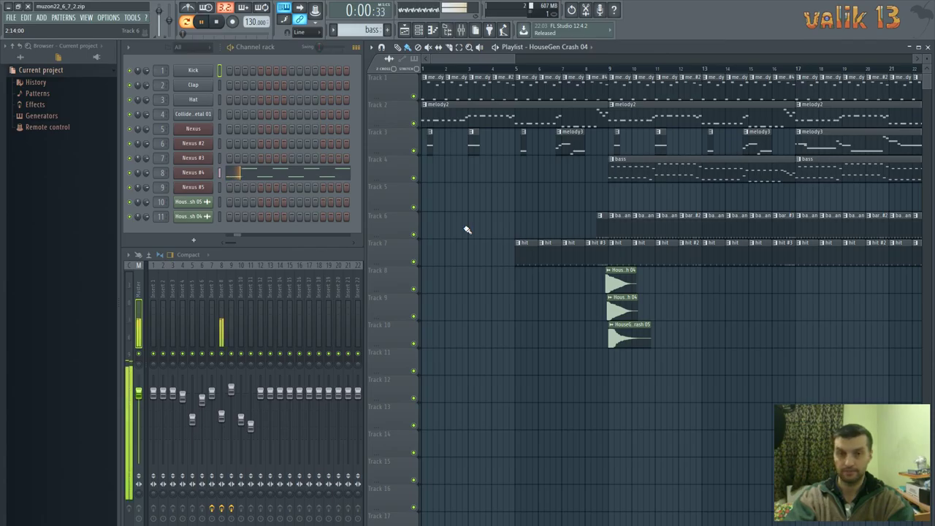
{"action": "mouse_move", "coordinate": [501, 57]}
{"action": "left_mouse_down"}
{"action": "mouse_move", "coordinate": [847, 57]}
{"action": "mouse_move", "coordinate": [773, 55]}
{"action": "mouse_move", "coordinate": [860, 39]}
{"action": "mouse_move", "coordinate": [511, 51]}
{"action": "left_mouse_up"}
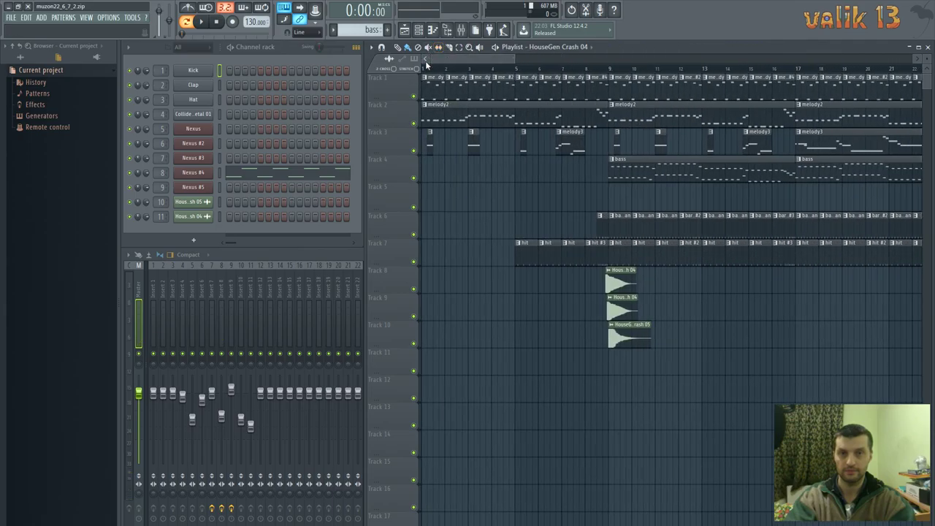
- Play the muzon22_6_7_2 arrangement from the start and follow it through the playlist to about bar 36
{"action": "key", "text": "space"}
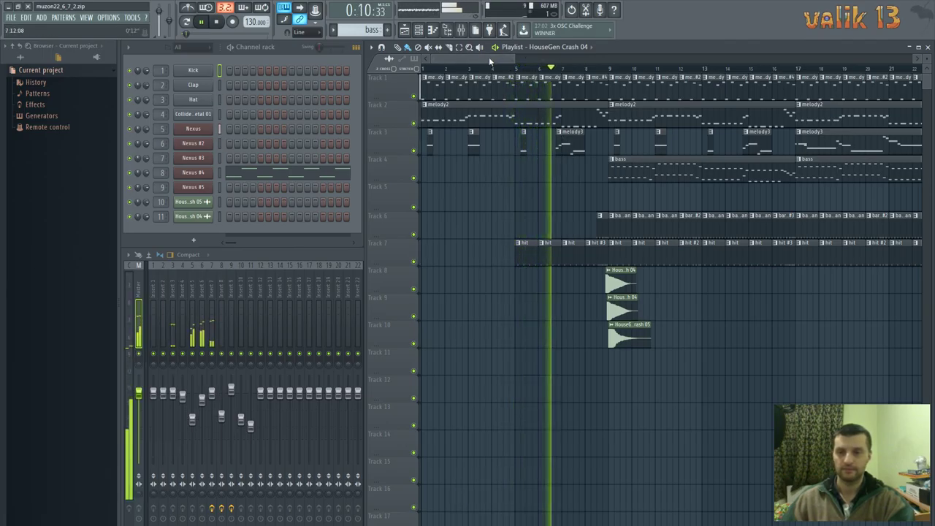
{"action": "left_click_drag", "start_coordinate": [481, 57], "coordinate": [496, 62]}
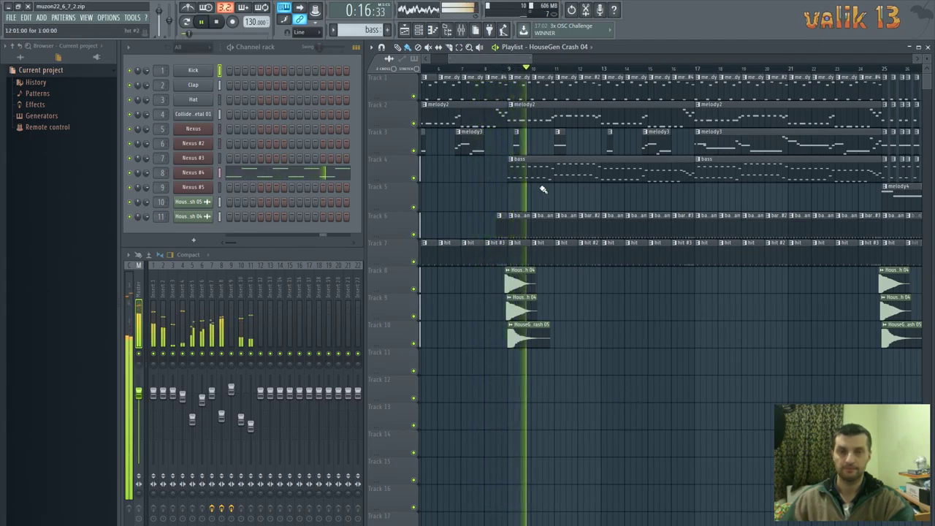
{"action": "left_click_drag", "start_coordinate": [479, 58], "coordinate": [496, 59]}
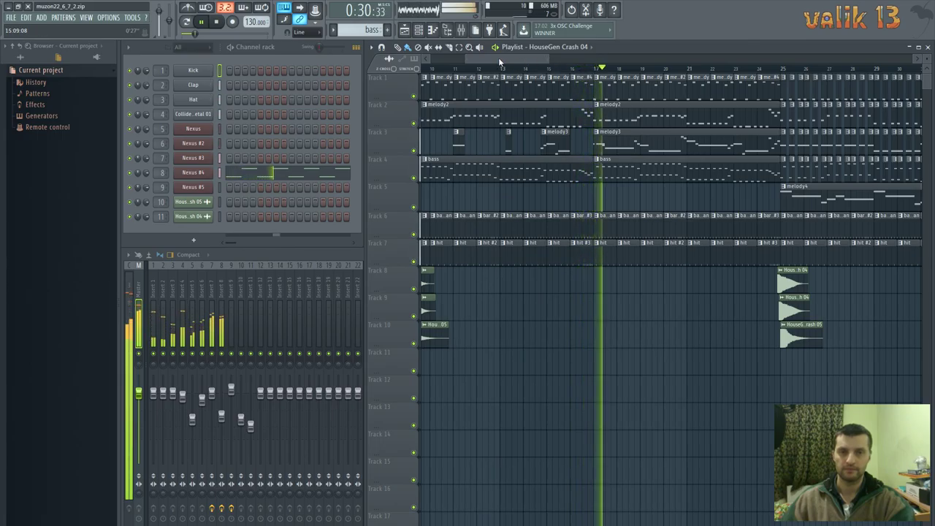
{"action": "left_click_drag", "start_coordinate": [498, 57], "coordinate": [515, 56]}
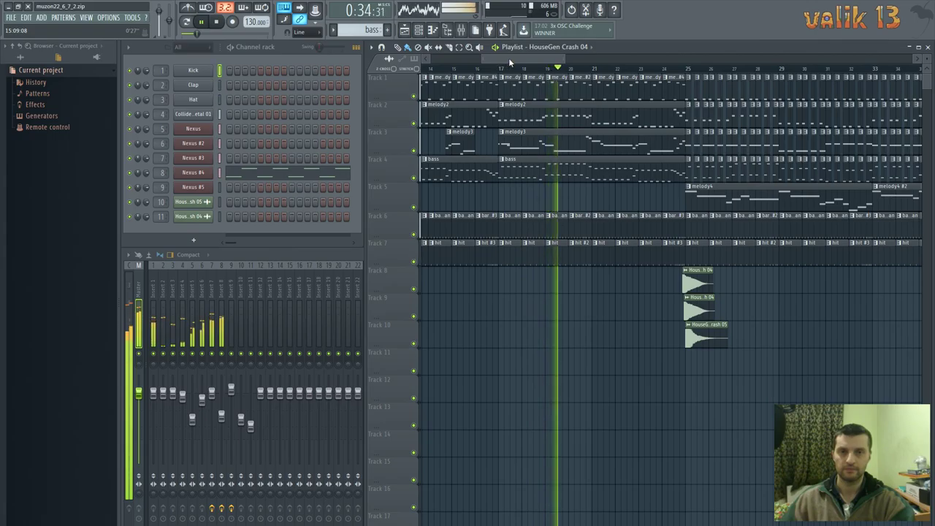
{"action": "left_click_drag", "start_coordinate": [528, 55], "coordinate": [563, 56]}
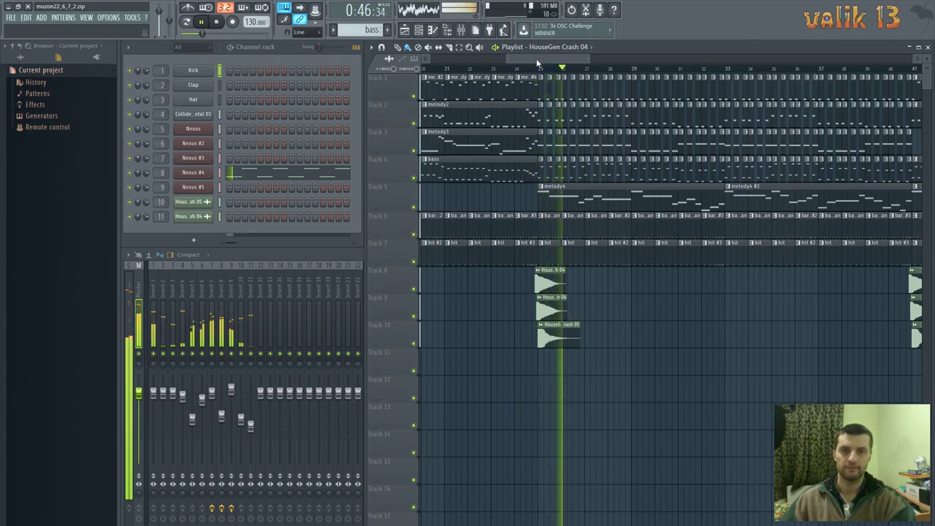
{"action": "scroll", "coordinate": [553, 60], "scroll_direction": "right", "scroll_amount": 3}
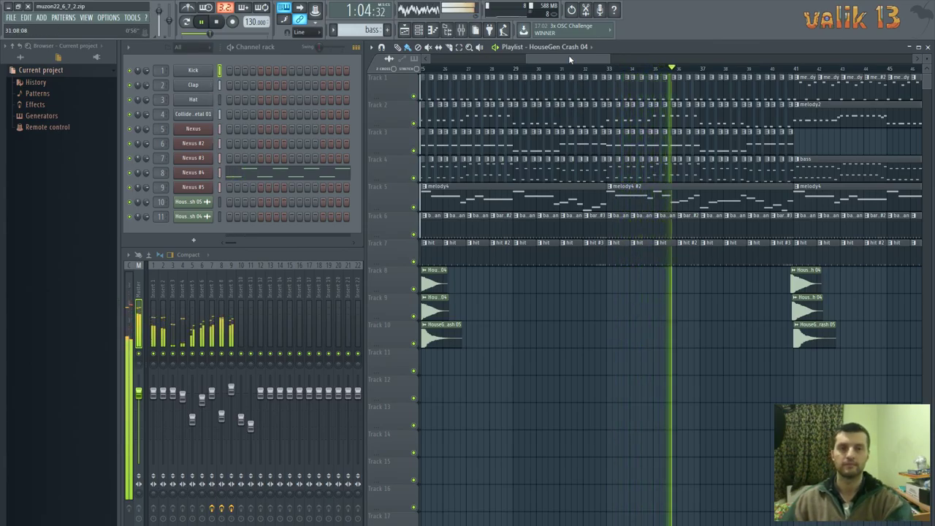
- Follow playback from about bar 36 through the section without bass and drums to about bar 72
{"action": "left_click_drag", "start_coordinate": [567, 59], "coordinate": [572, 63]}
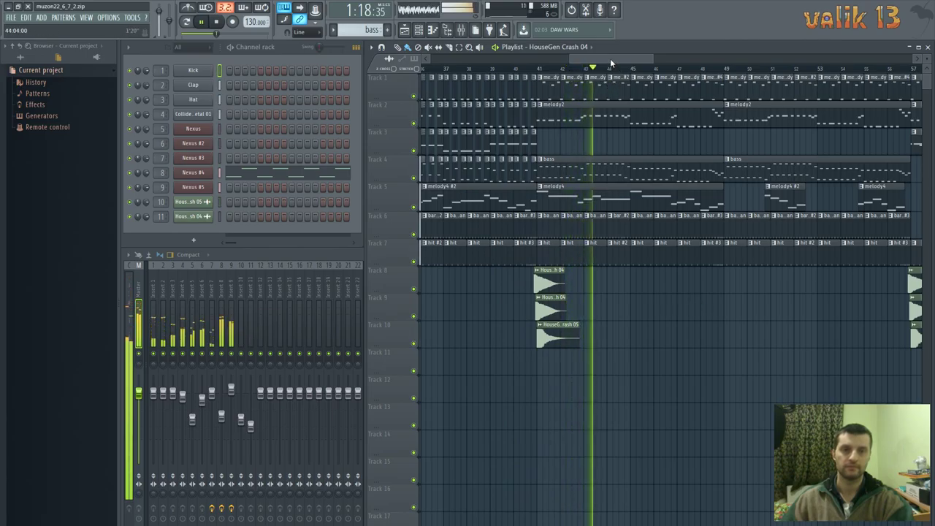
{"action": "left_click_drag", "start_coordinate": [610, 59], "coordinate": [634, 61]}
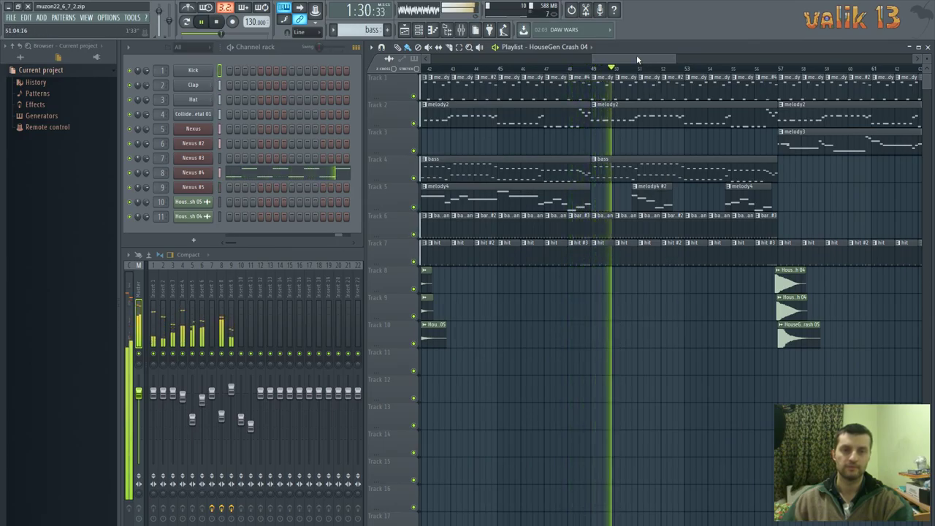
{"action": "left_click_drag", "start_coordinate": [636, 59], "coordinate": [661, 62]}
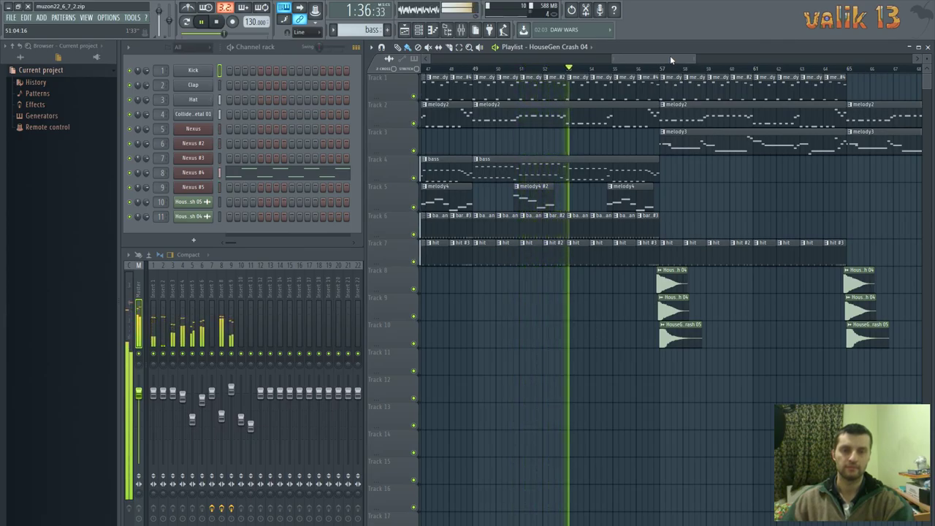
{"action": "left_click_drag", "start_coordinate": [650, 57], "coordinate": [666, 59]}
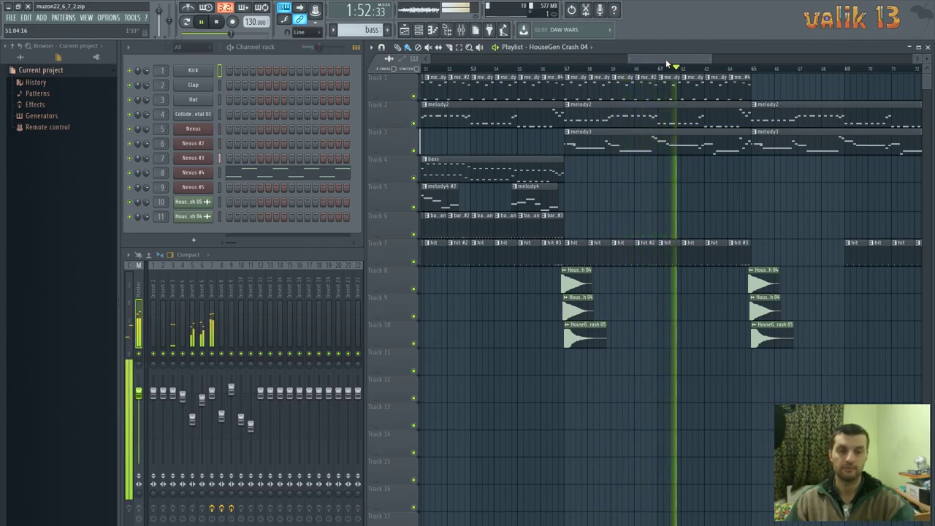
{"action": "left_click_drag", "start_coordinate": [649, 60], "coordinate": [681, 61]}
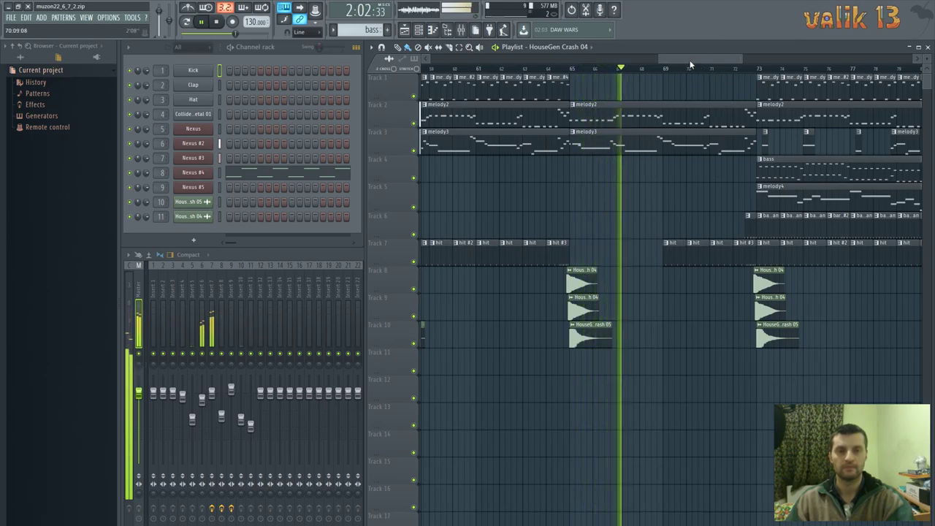
{"action": "left_click_drag", "start_coordinate": [690, 60], "coordinate": [702, 59]}
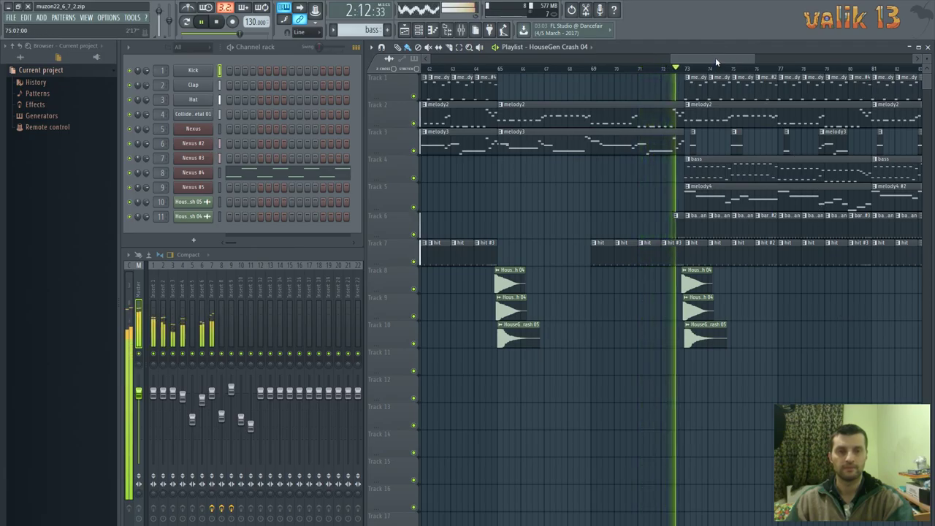
- Follow playback from about bar 73 through to the closing crash samples at about bar 105, and stop playback
{"action": "left_click_drag", "start_coordinate": [715, 57], "coordinate": [750, 55]}
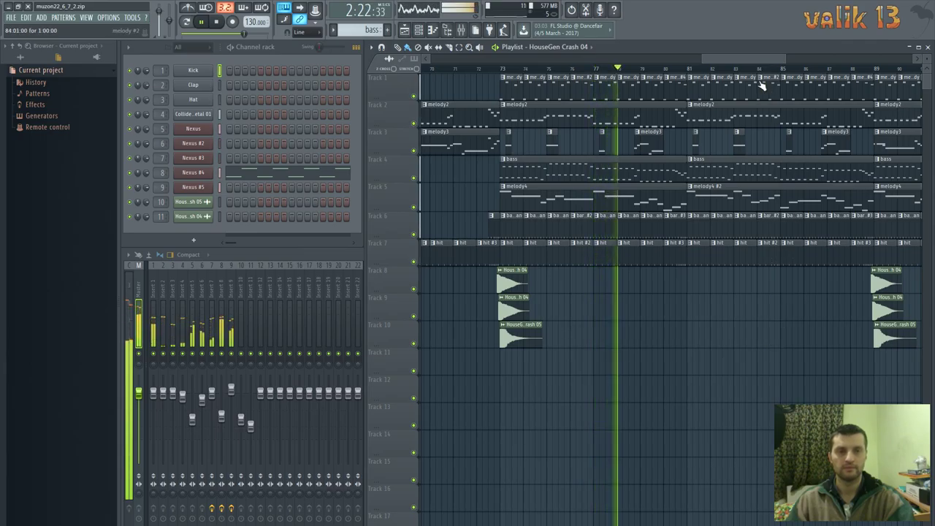
{"action": "left_click_drag", "start_coordinate": [740, 58], "coordinate": [761, 59]}
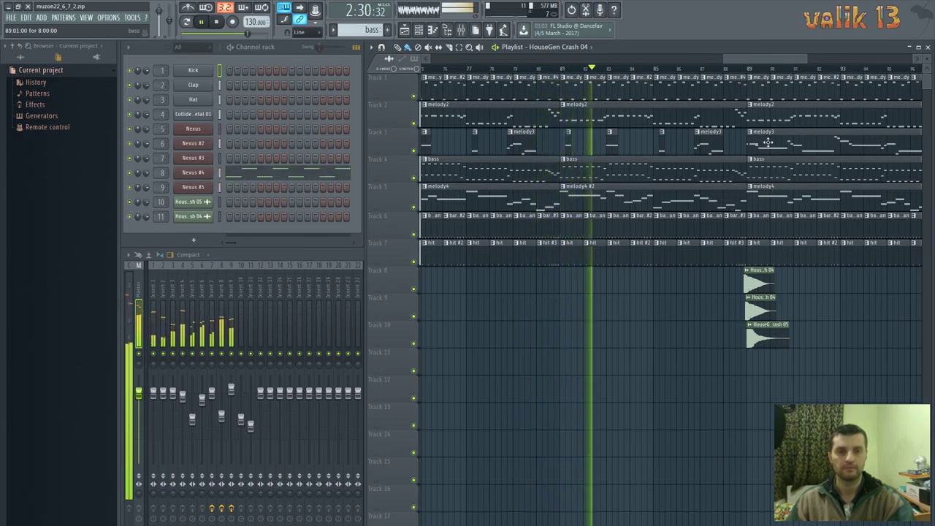
{"action": "left_click_drag", "start_coordinate": [762, 59], "coordinate": [783, 61]}
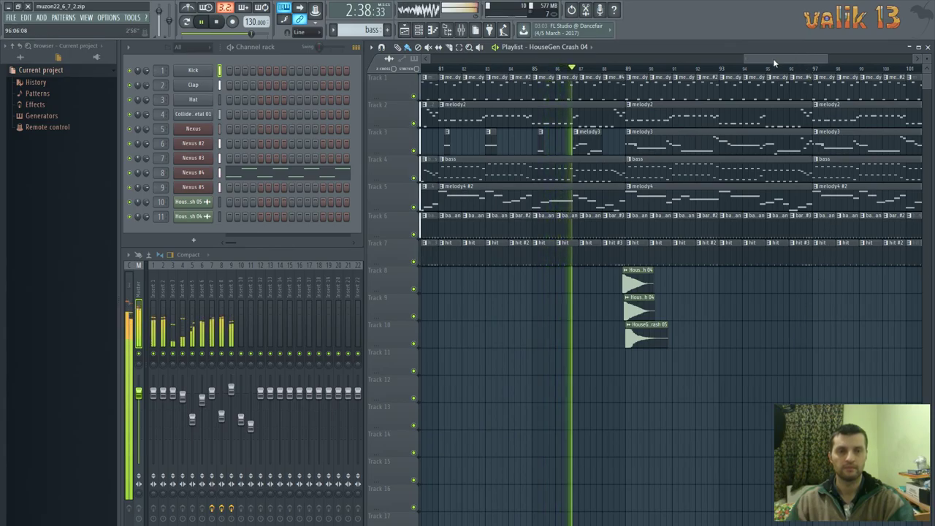
{"action": "left_click_drag", "start_coordinate": [773, 59], "coordinate": [785, 59]}
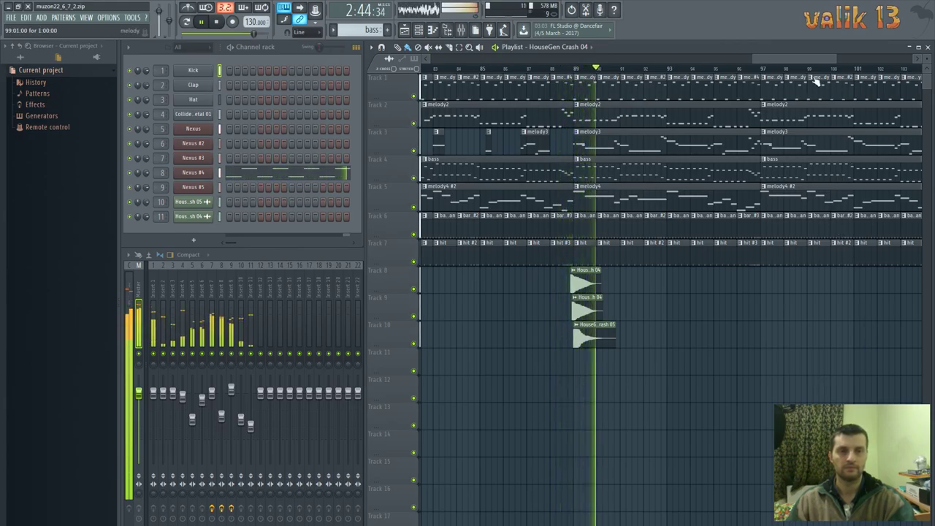
{"action": "left_click_drag", "start_coordinate": [787, 60], "coordinate": [805, 57]}
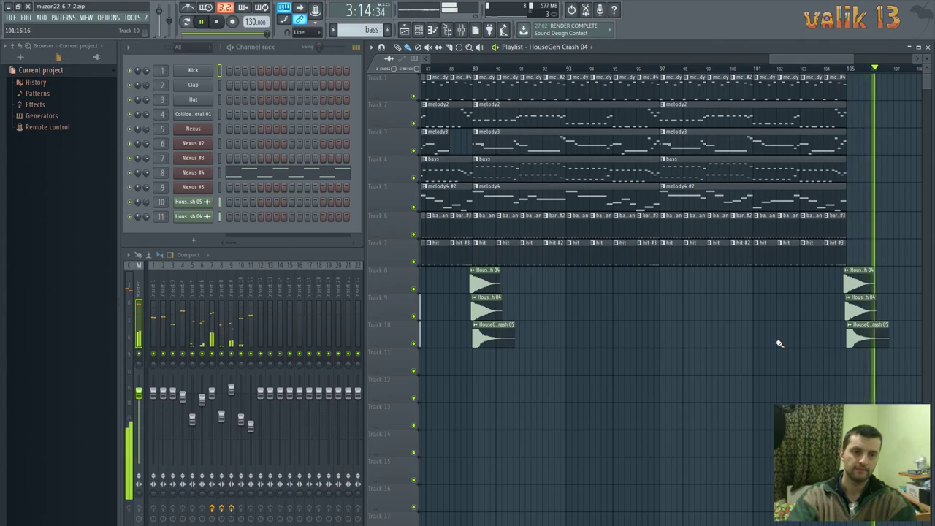
{"action": "key", "text": "space"}
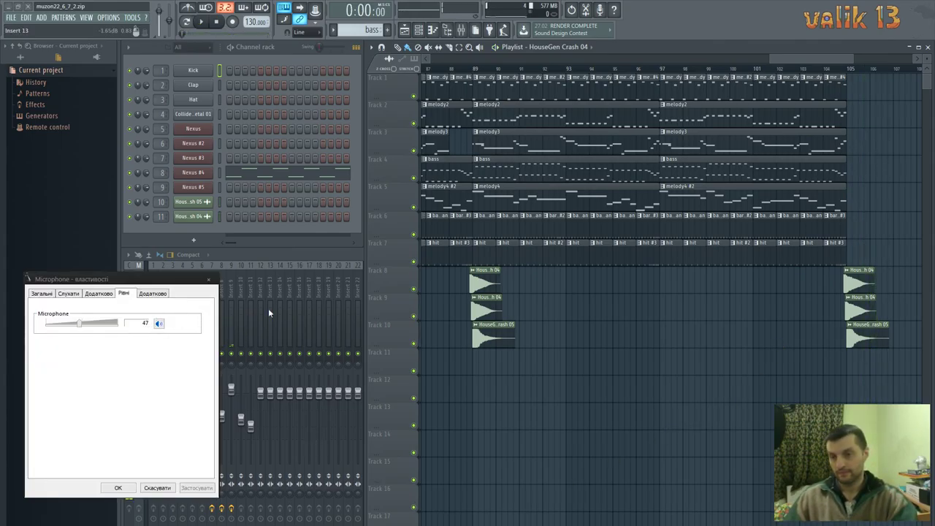
- Return to the beginning of the arrangement and inspect the baraban and bass patterns by selecting their clips
{"action": "left_click_drag", "start_coordinate": [808, 60], "coordinate": [444, 76]}
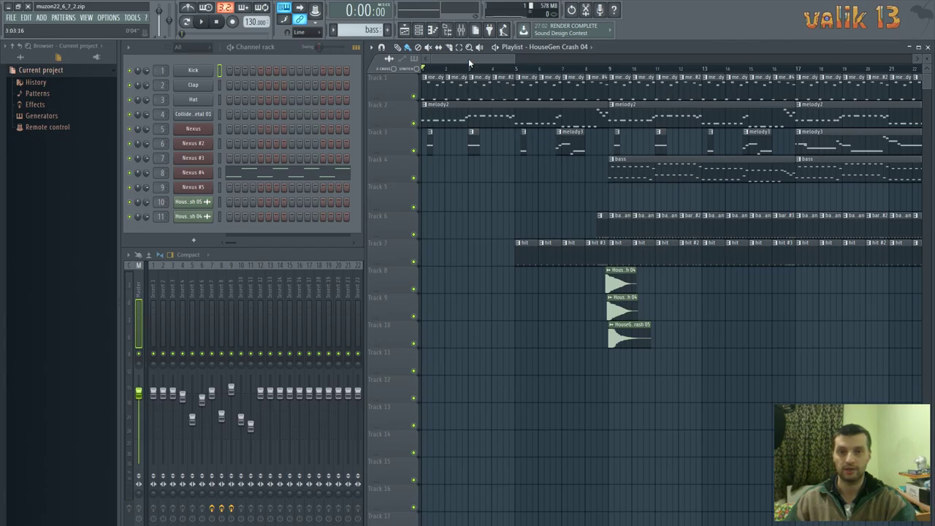
{"action": "mouse_move", "coordinate": [469, 58]}
{"action": "left_mouse_down"}
{"action": "mouse_move", "coordinate": [815, 58]}
{"action": "mouse_move", "coordinate": [524, 67]}
{"action": "mouse_move", "coordinate": [451, 52]}
{"action": "left_mouse_up"}
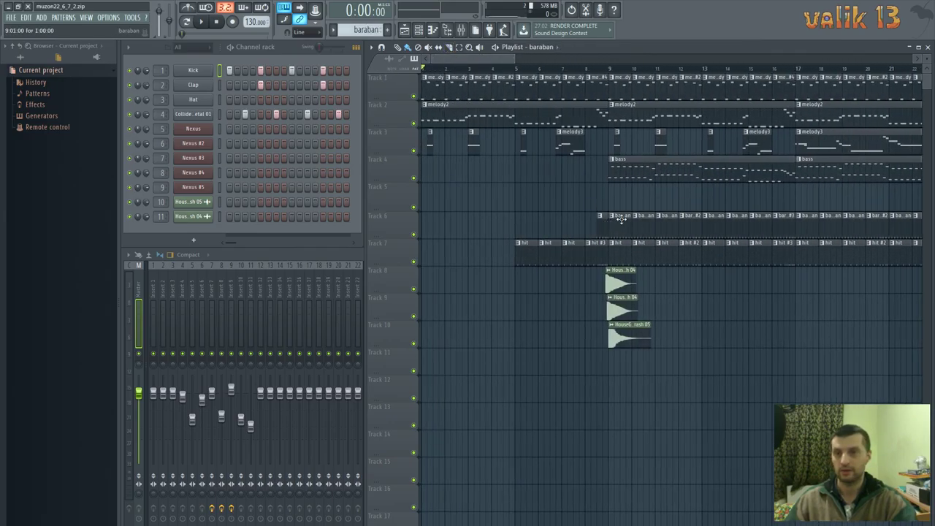
{"action": "mouse_move", "coordinate": [505, 64]}
{"action": "left_mouse_down"}
{"action": "mouse_move", "coordinate": [534, 57]}
{"action": "mouse_move", "coordinate": [515, 58]}
{"action": "left_mouse_up"}
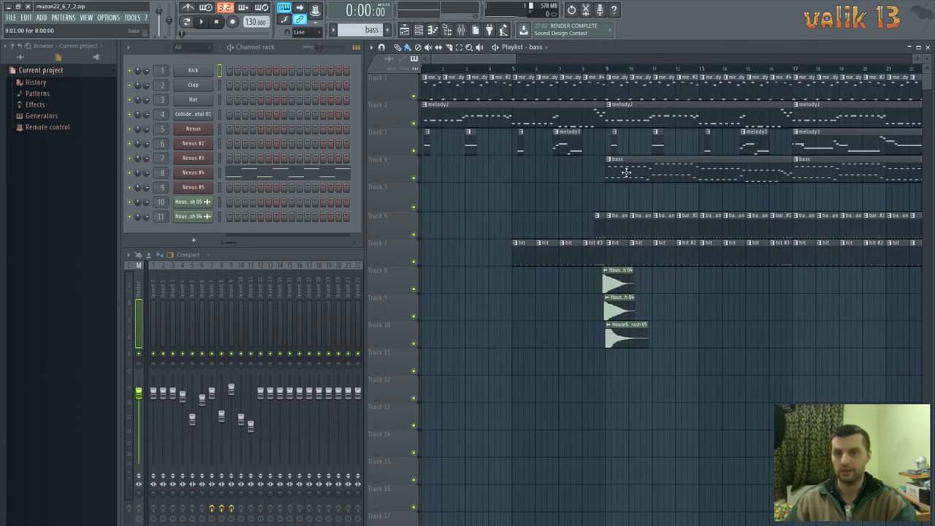
- Open the Nexus #4 bass instrument, examine the preset list around BA Benny Dirt, and return to the playlist
{"action": "left_click", "coordinate": [210, 176]}
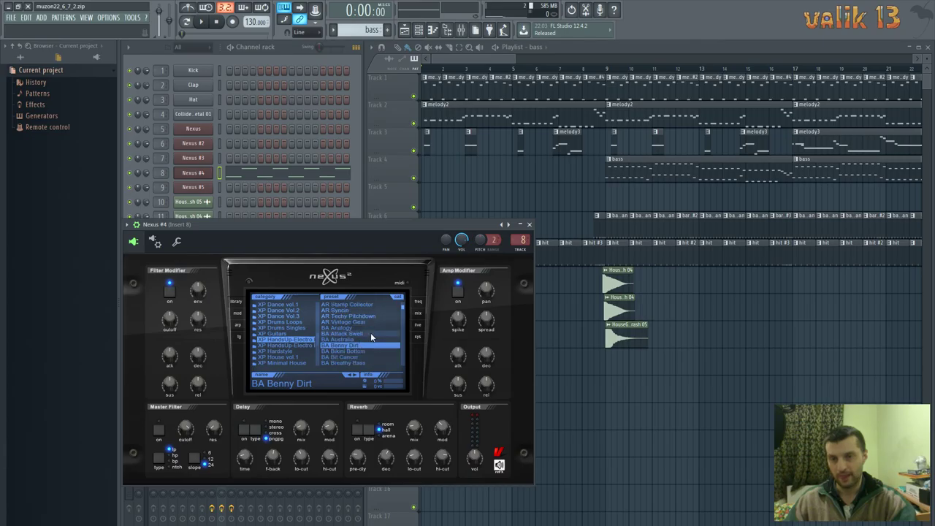
{"action": "scroll", "coordinate": [370, 332], "scroll_direction": "down", "scroll_amount": 3}
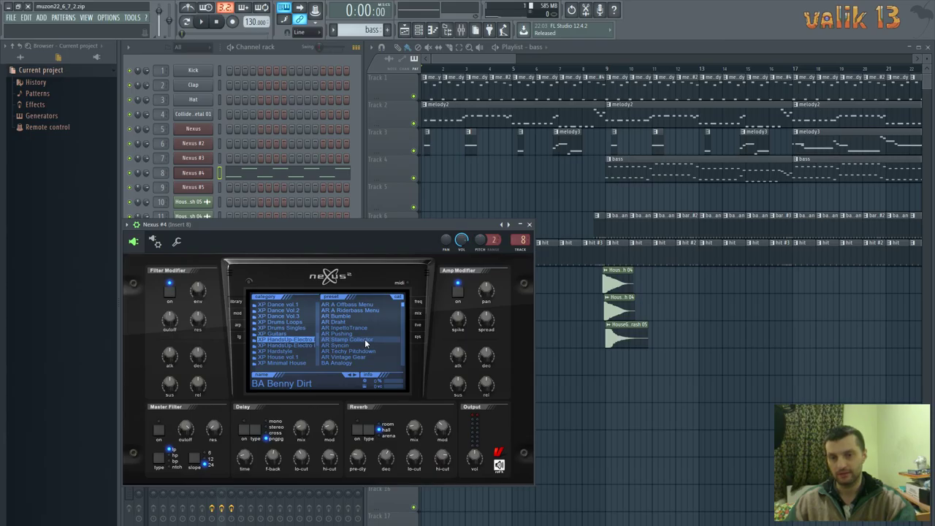
{"action": "scroll", "coordinate": [364, 339], "scroll_direction": "down", "scroll_amount": 2}
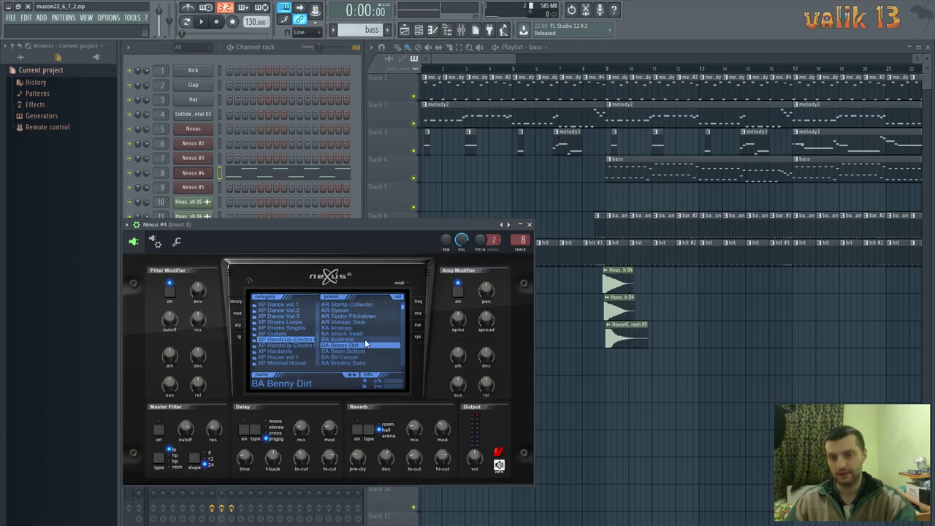
{"action": "scroll", "coordinate": [364, 339], "scroll_direction": "up", "scroll_amount": 1}
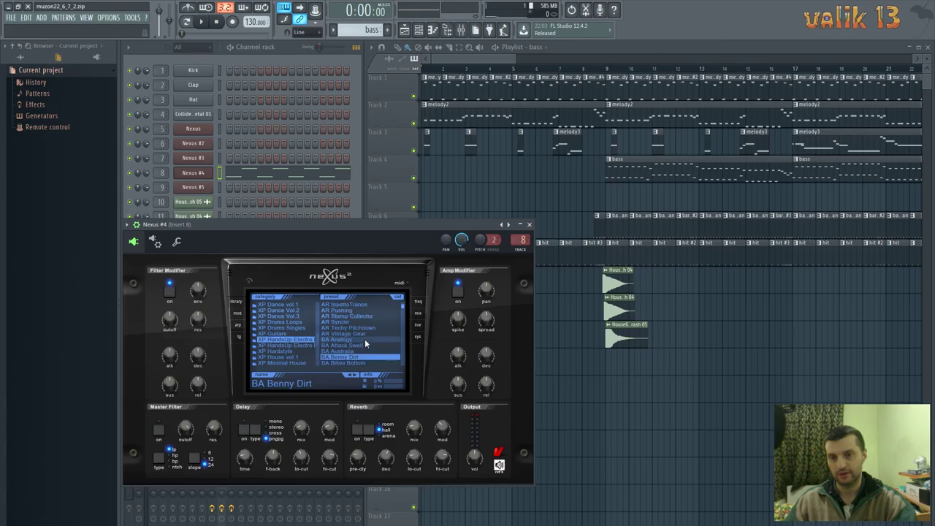
{"action": "scroll", "coordinate": [365, 339], "scroll_direction": "up", "scroll_amount": 4}
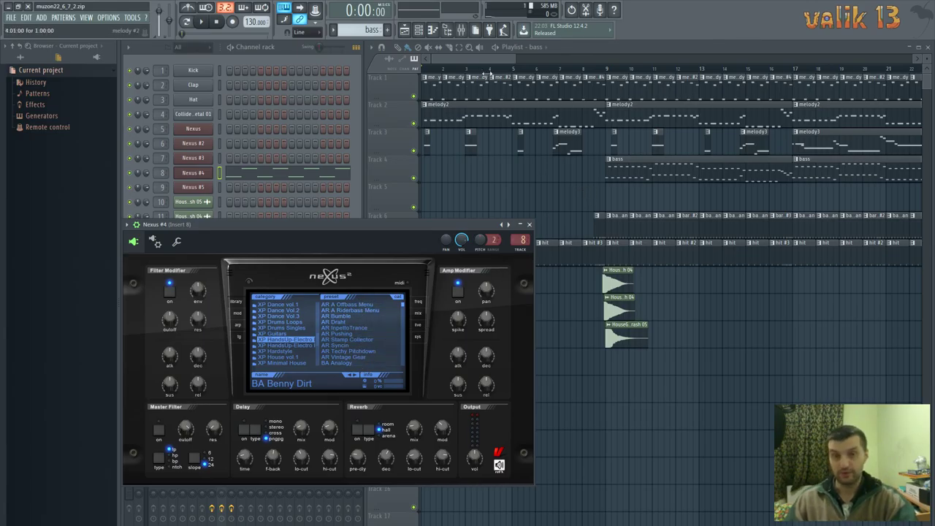
{"action": "left_click", "coordinate": [472, 66]}
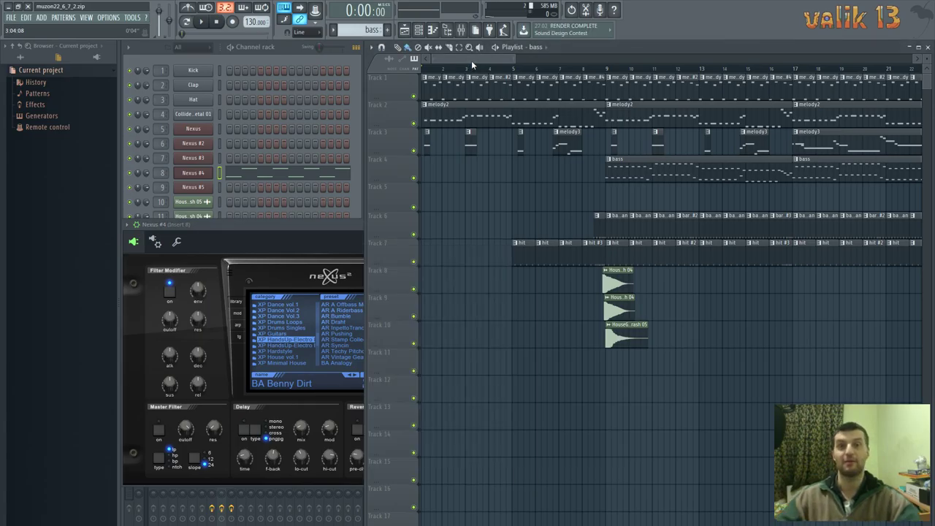